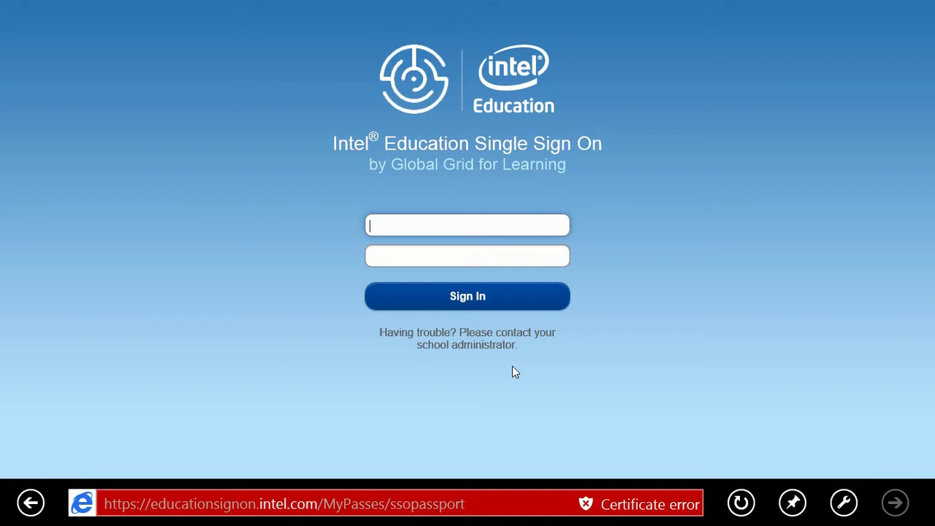
# Step: Sign in to Intel Education Single Sign On with the username student and the account password
pyautogui.write('student')
pyautogui.press('Tab')
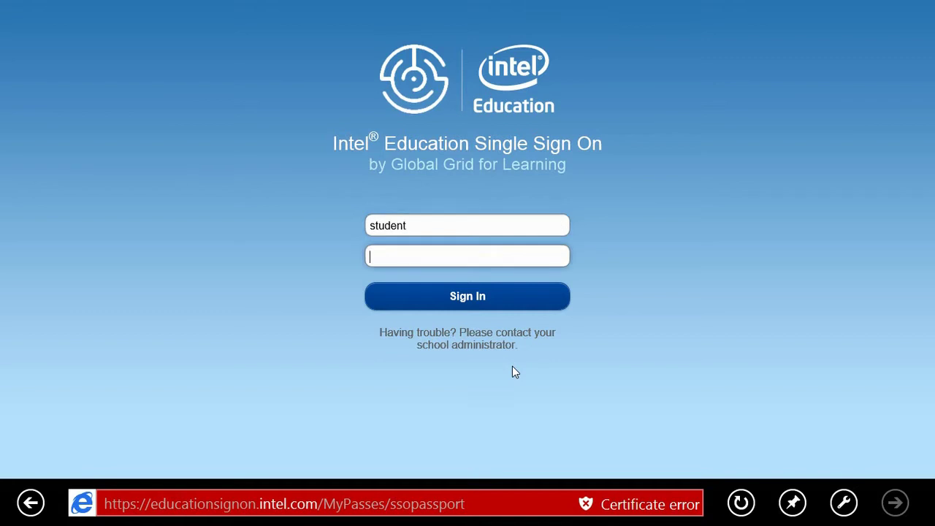
pyautogui.write('••••••••')
pyautogui.click(535, 300)
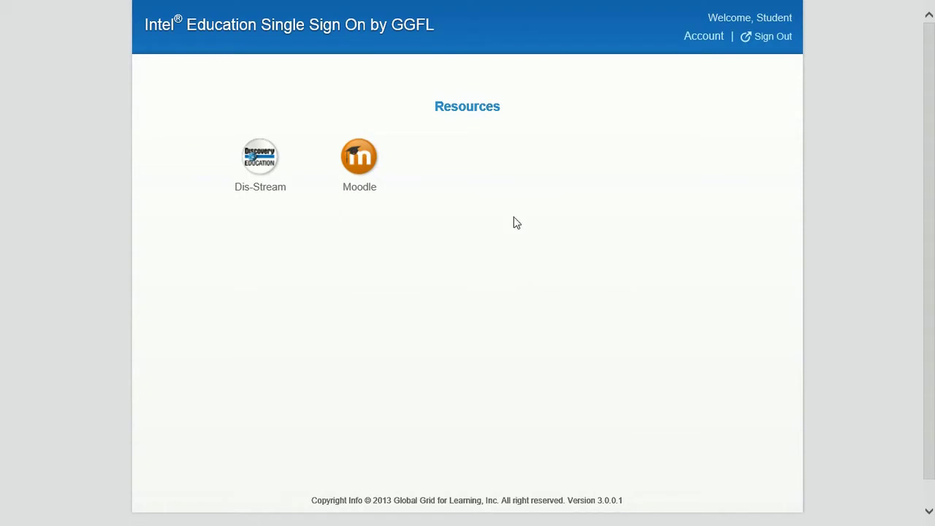
# Step: Switch to the Passport Gateway Admin page and sign in with the administrator's login name and password
pyautogui.rightClick(536, 5)
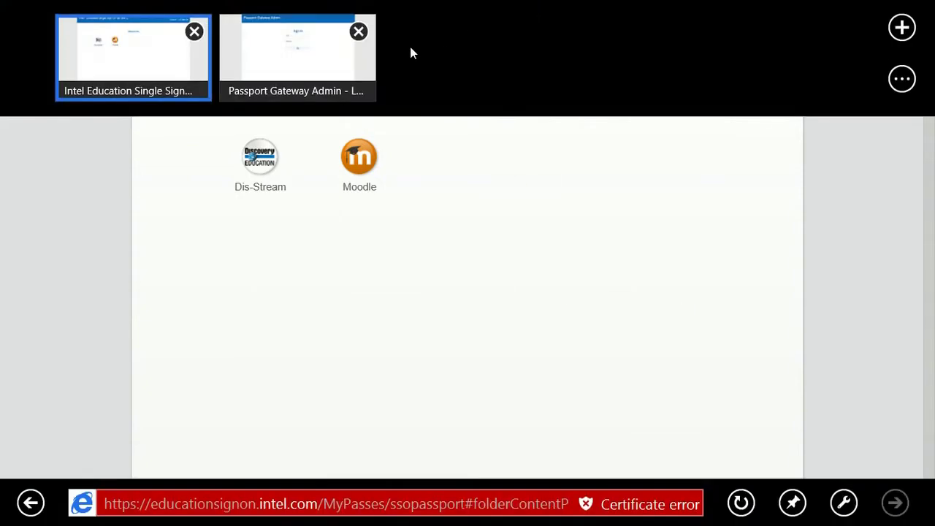
pyautogui.click(260, 70)
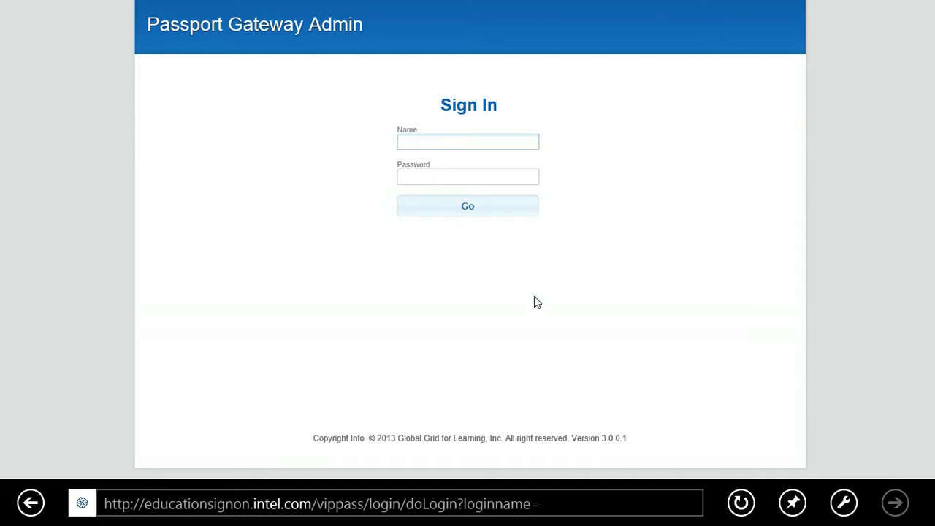
pyautogui.press('Tab')
pyautogui.write('••')
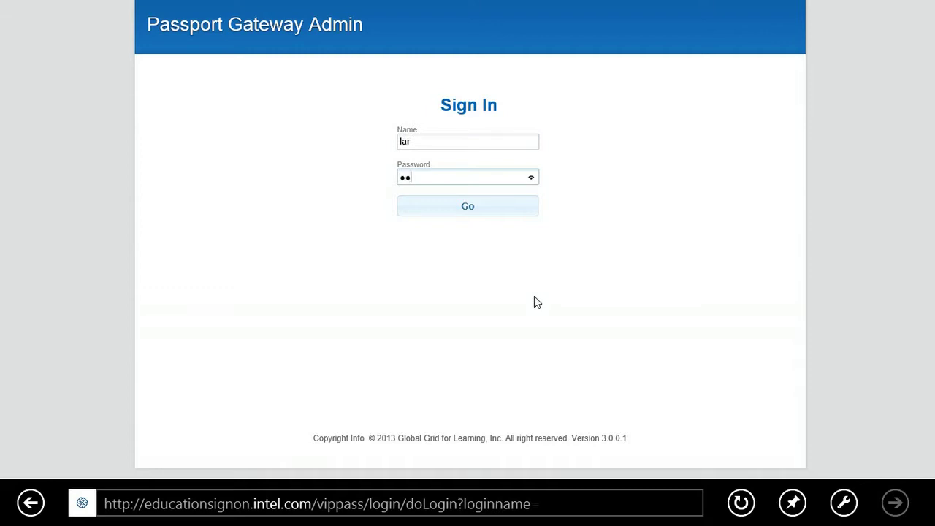
pyautogui.write('••••••')
pyautogui.click(490, 212)
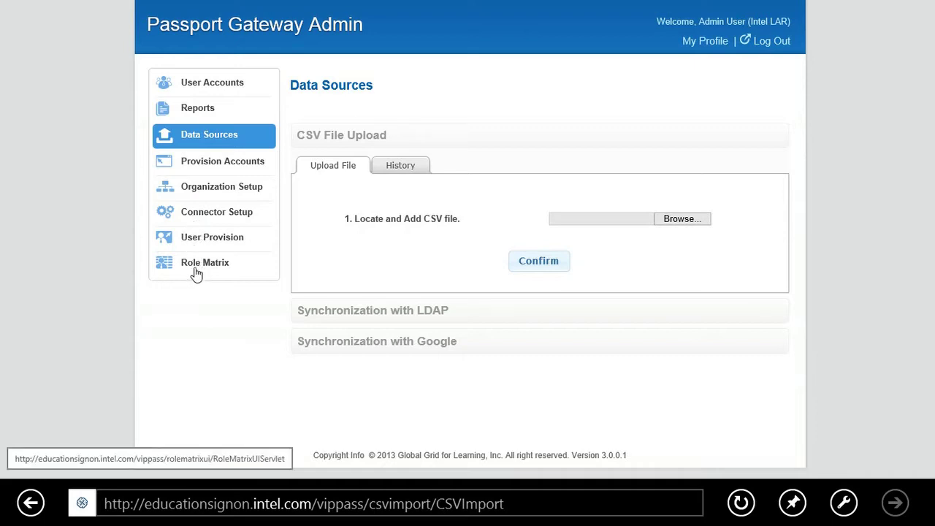
# Step: Open User Accounts and review the list of existing users
pyautogui.click(214, 85)
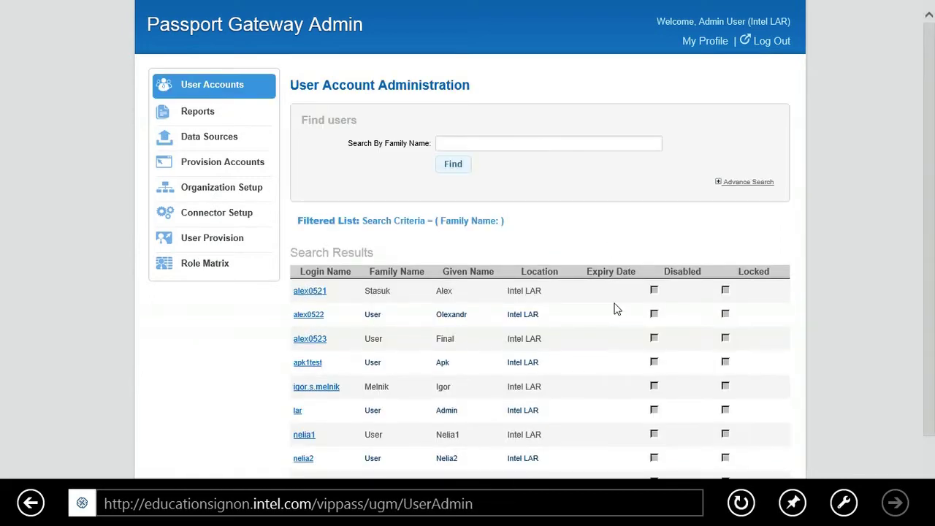
pyautogui.scroll(-3, 615, 308)
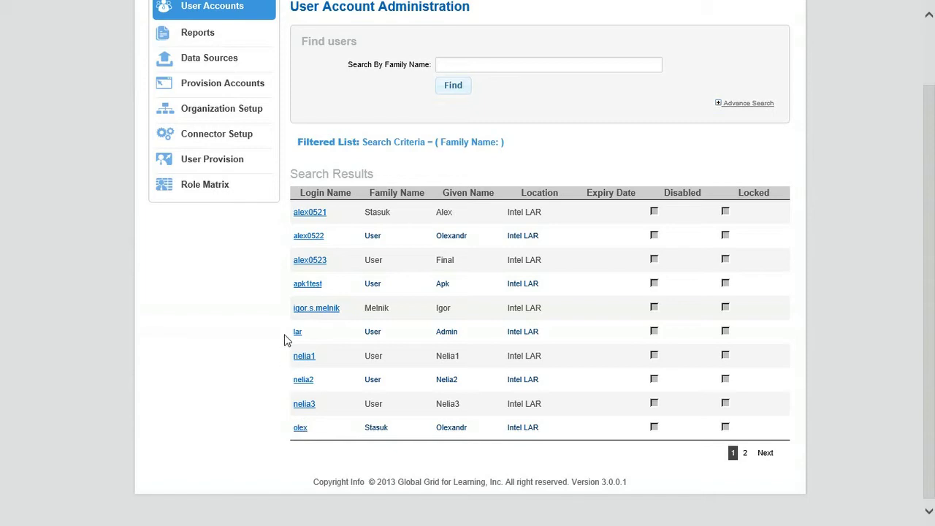
pyautogui.scroll(3, 286, 339)
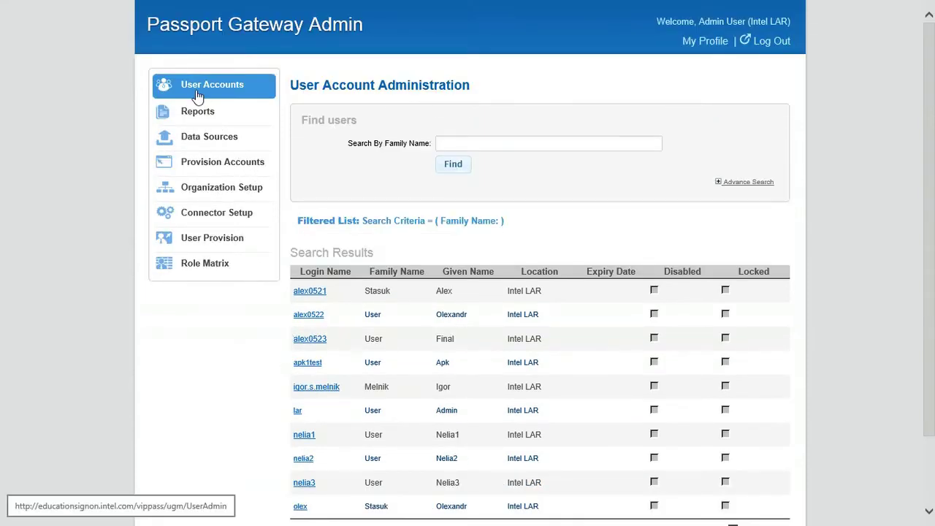
# Step: In Data Sources, select the CSV file of users from the local computer and import it
pyautogui.click(193, 141)
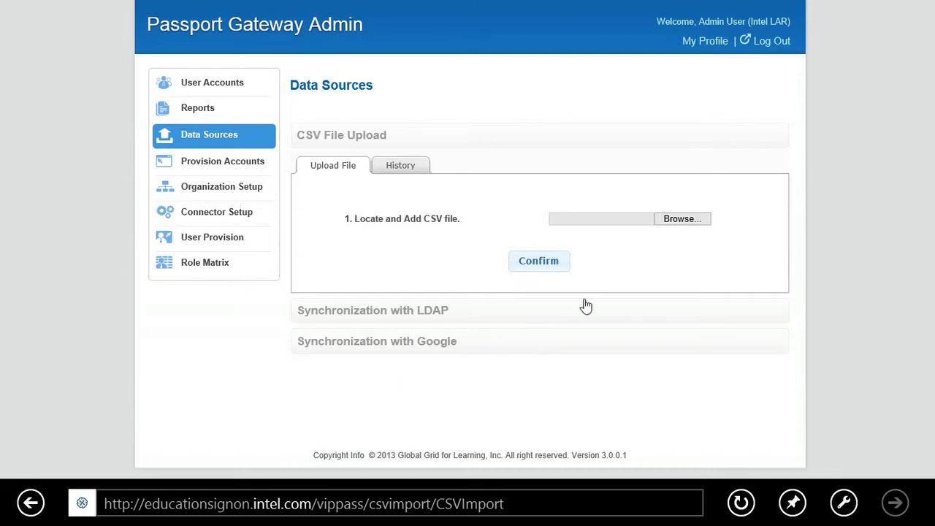
pyautogui.click(675, 222)
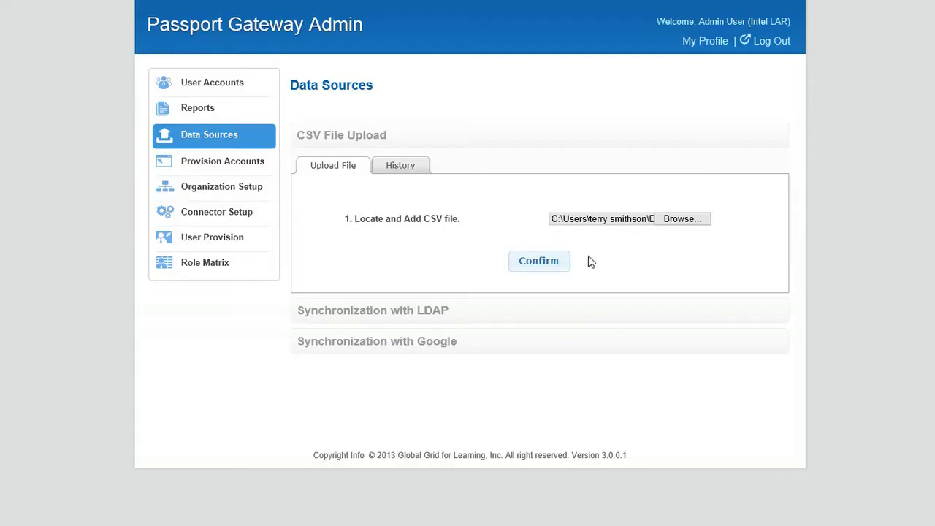
pyautogui.click(548, 263)
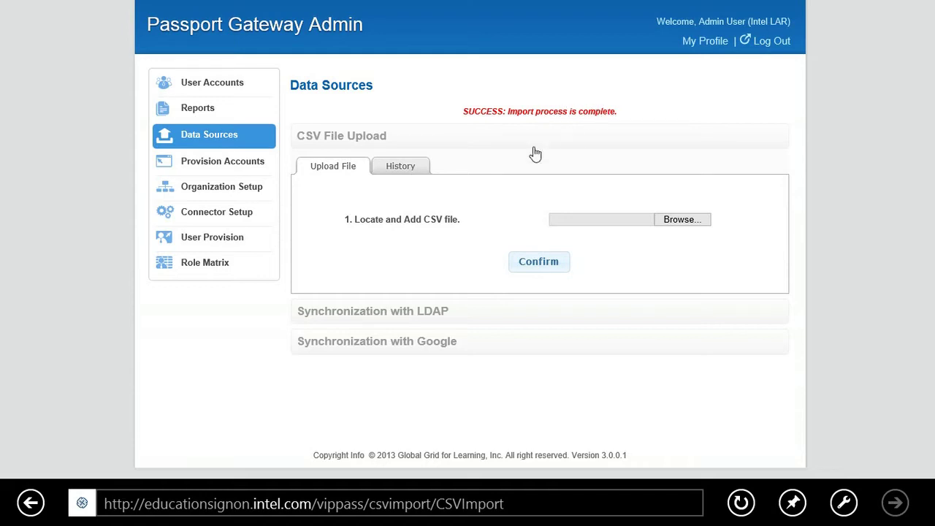
# Step: Return to User Accounts and check the list for the newly imported users
pyautogui.click(213, 86)
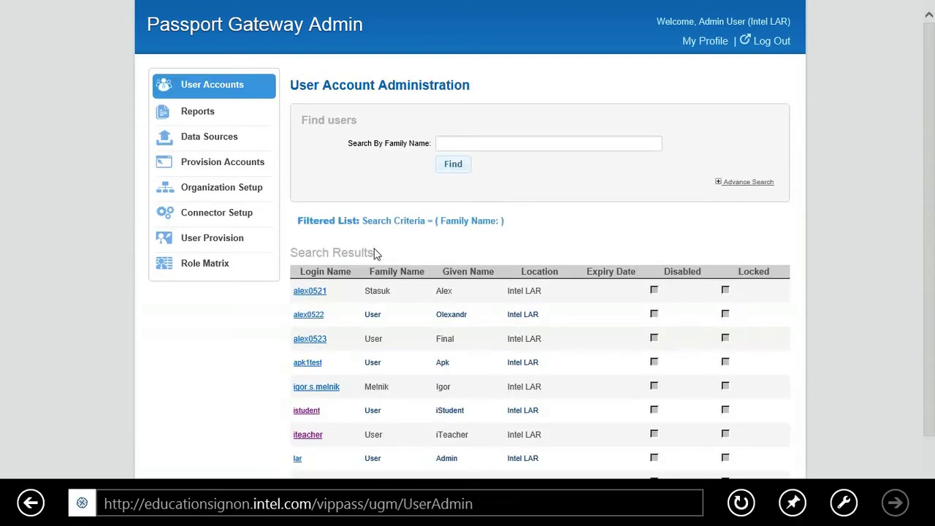
pyautogui.scroll(-1, 375, 254)
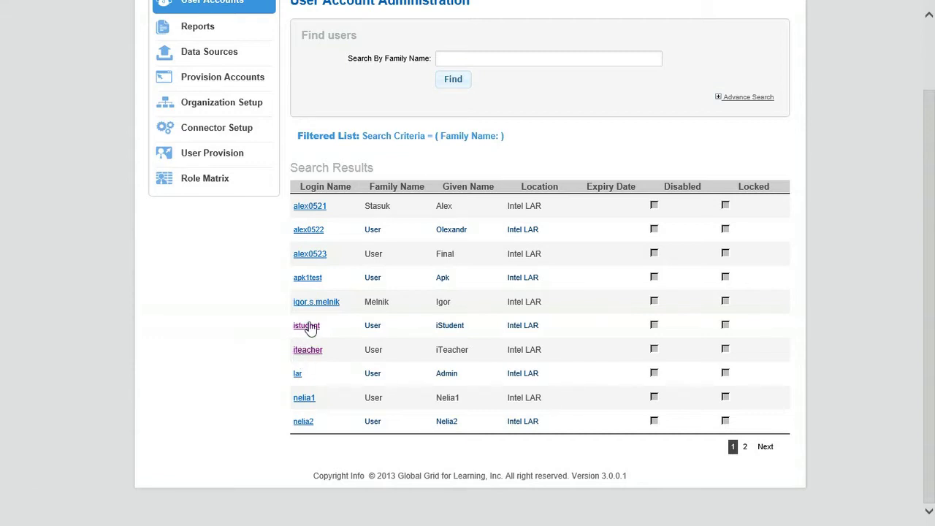
pyautogui.scroll(1, 309, 325)
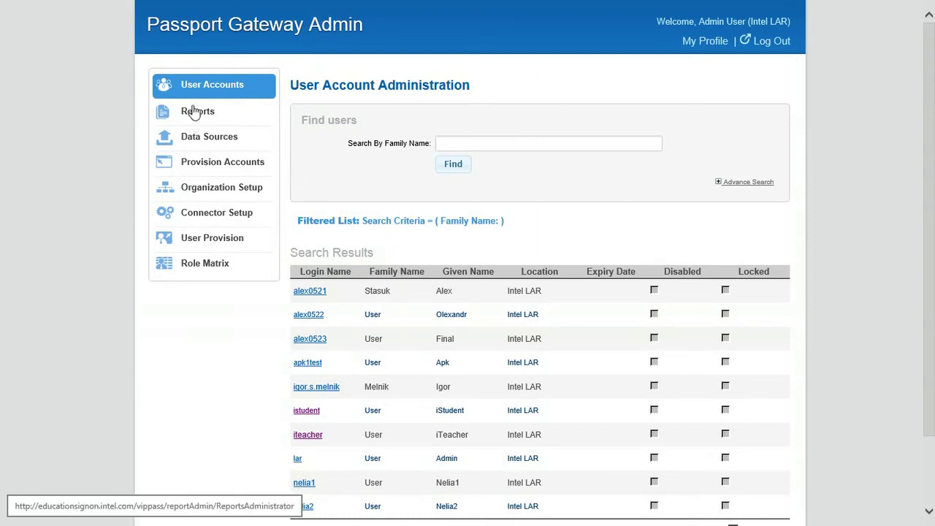
# Step: Open the Role Matrix and examine each role's access across all the resource columns
pyautogui.click(194, 269)
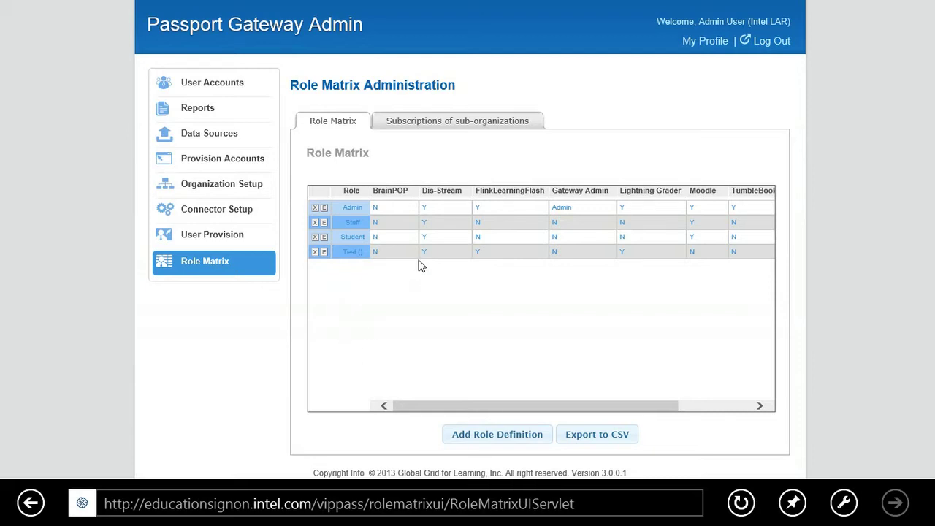
pyautogui.click(760, 406)
pyautogui.click(760, 406)
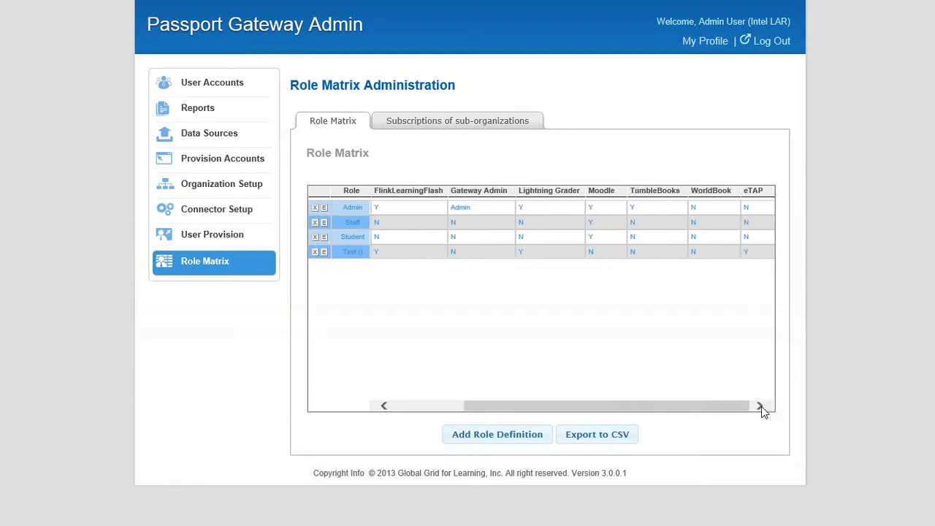
pyautogui.click(760, 406)
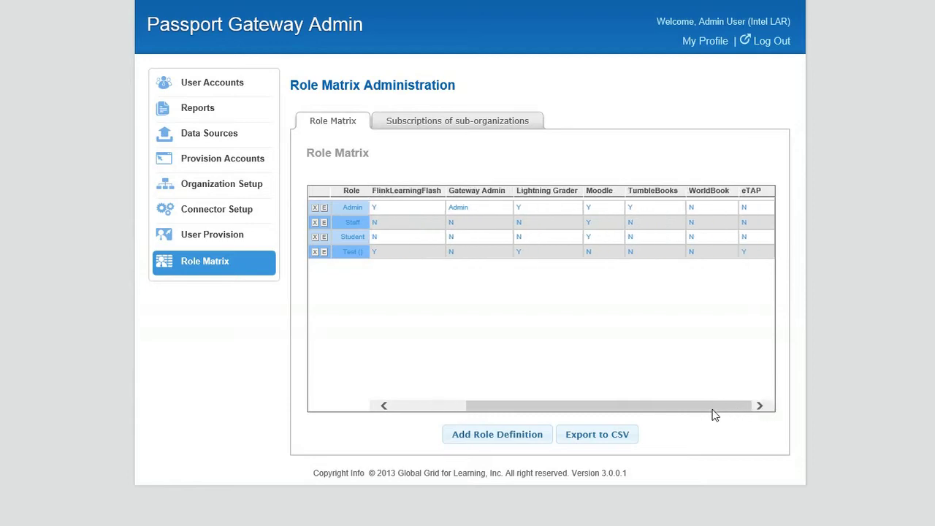
pyautogui.click(383, 406)
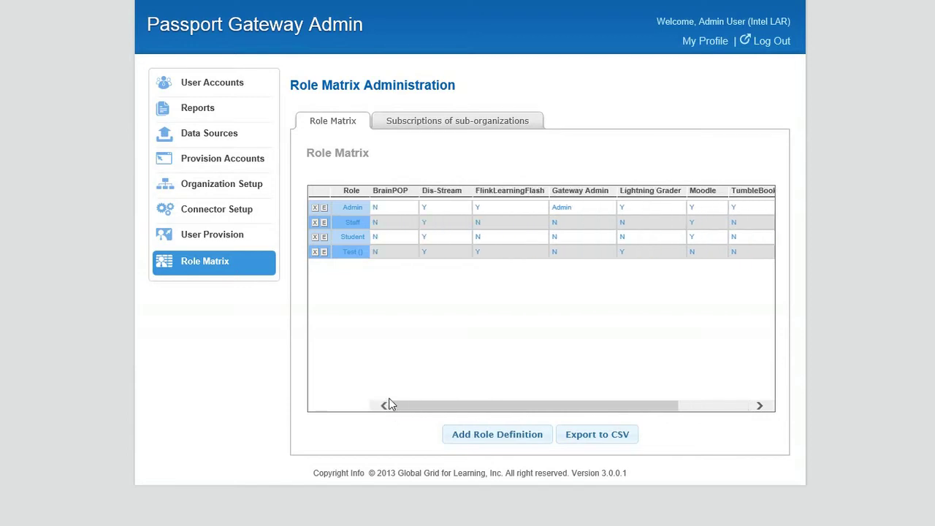
# Step: Set the Student role's access to BrainPOP and FlinkLearningFlash to Y in the Role Matrix
pyautogui.click(384, 239)
pyautogui.click(390, 241)
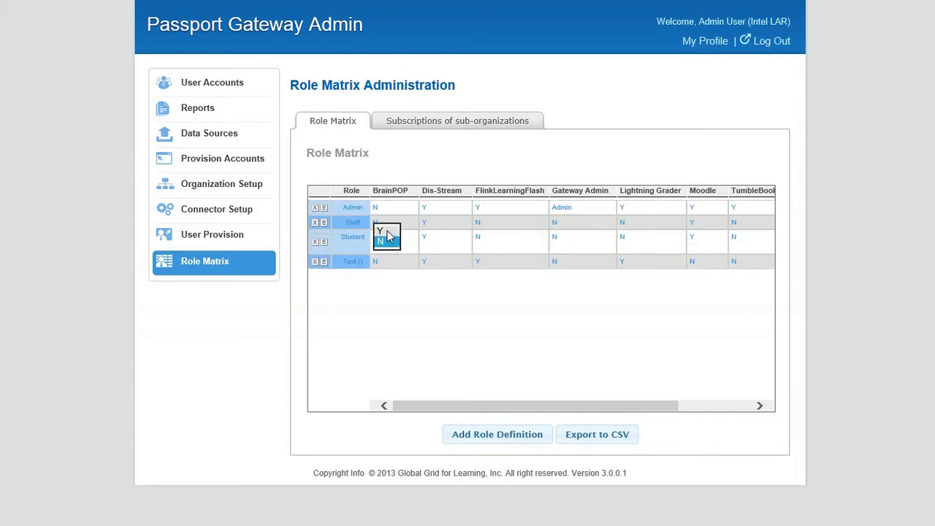
pyautogui.click(388, 230)
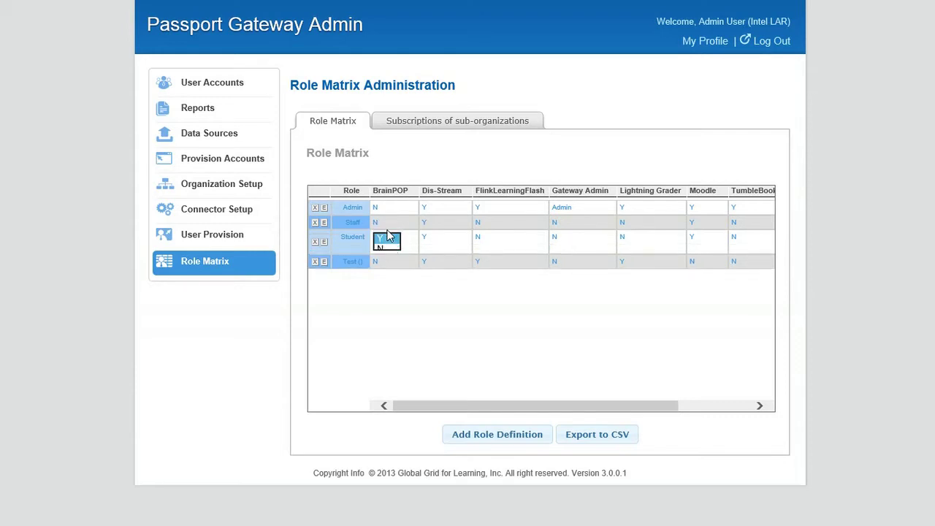
pyautogui.click(502, 241)
pyautogui.click(499, 242)
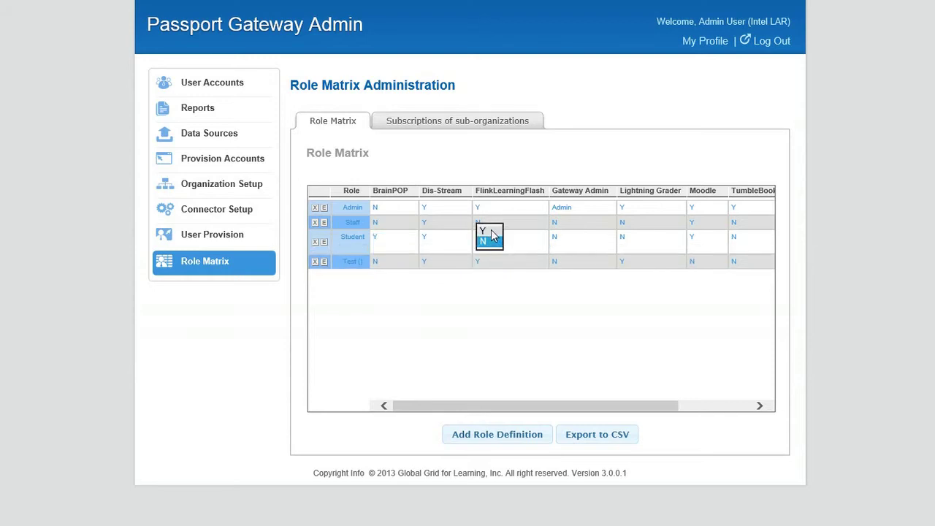
pyautogui.click(491, 231)
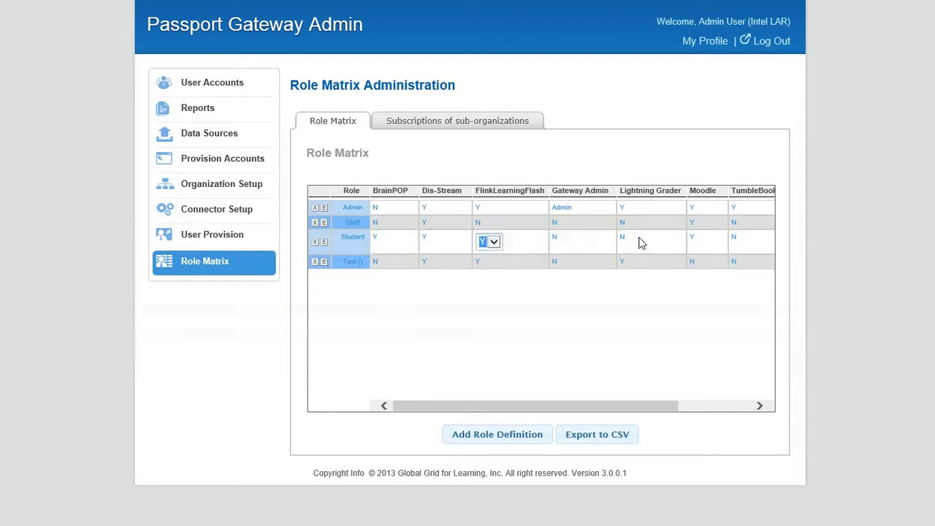
# Step: Set the Student role's access to Lightning Grader and TumbleBooks to Y
pyautogui.click(641, 242)
pyautogui.click(640, 241)
pyautogui.click(636, 232)
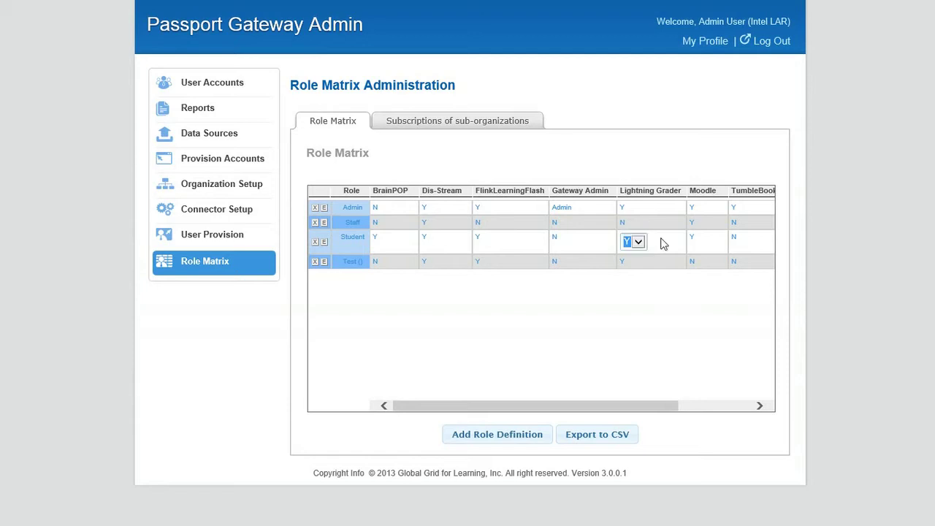
pyautogui.click(748, 244)
pyautogui.click(748, 241)
pyautogui.click(746, 231)
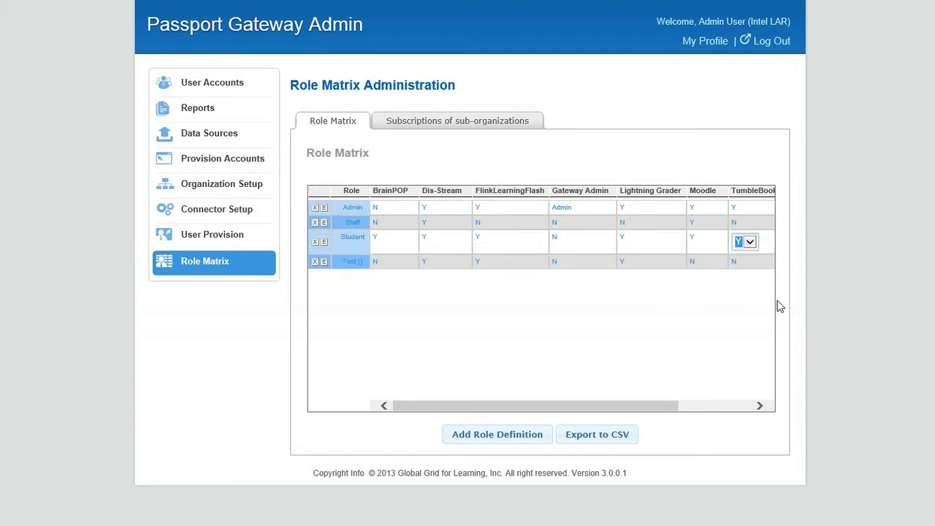
pyautogui.click(760, 406)
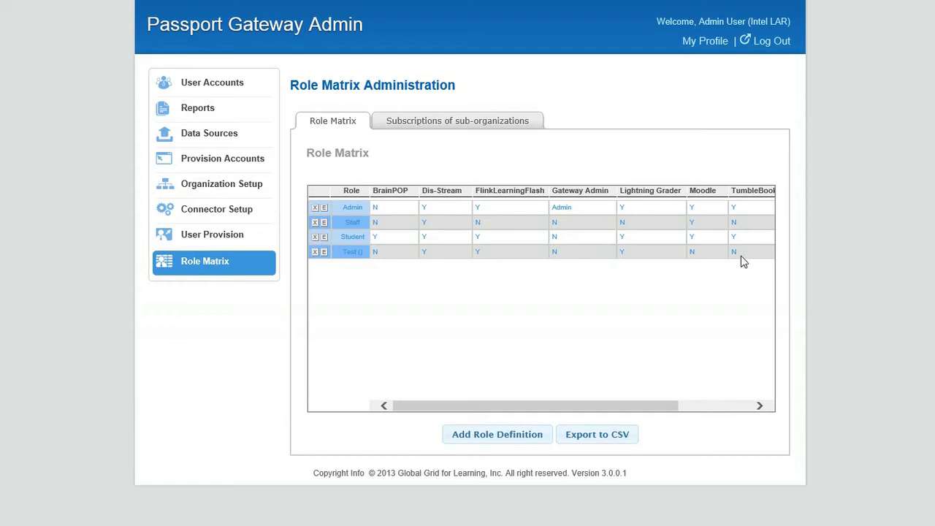
# Step: Set the Student role's access to WorldBook and eTAP to Y and apply the change
pyautogui.click(760, 406)
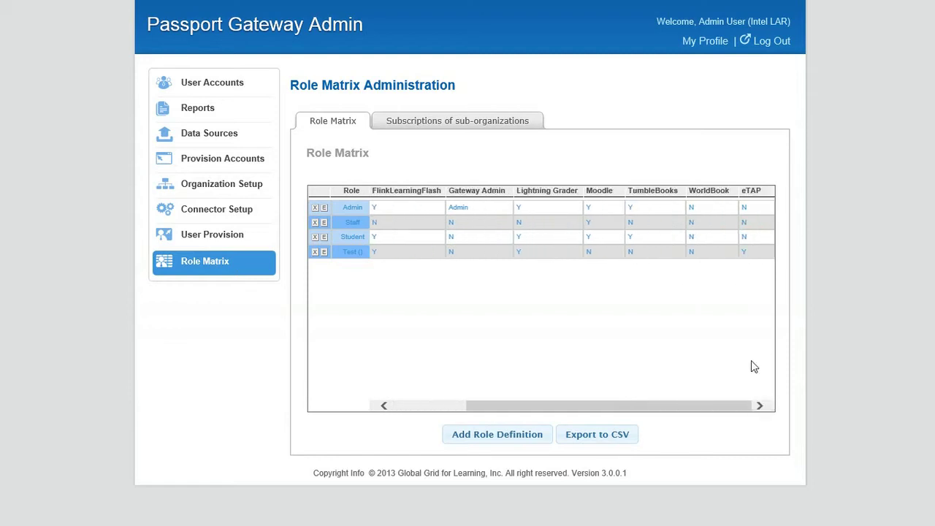
pyautogui.click(698, 238)
pyautogui.click(706, 242)
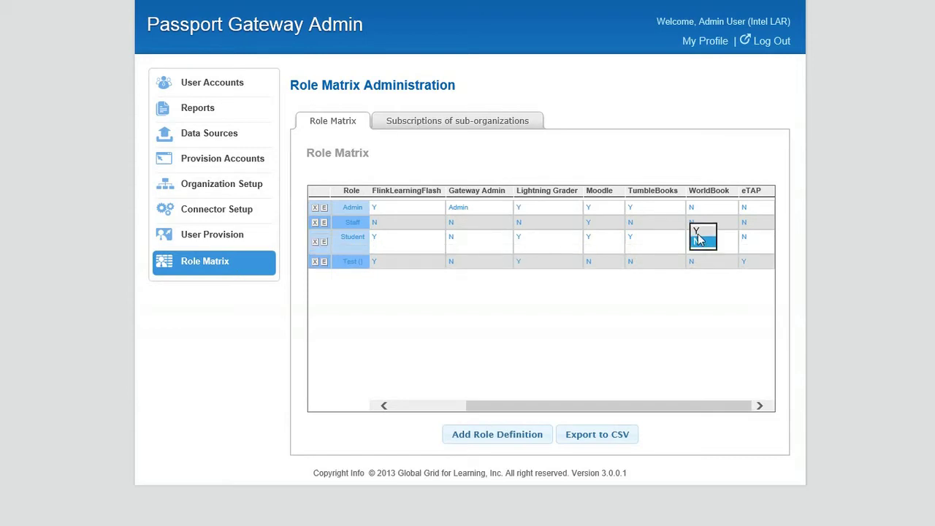
pyautogui.click(697, 233)
pyautogui.click(746, 243)
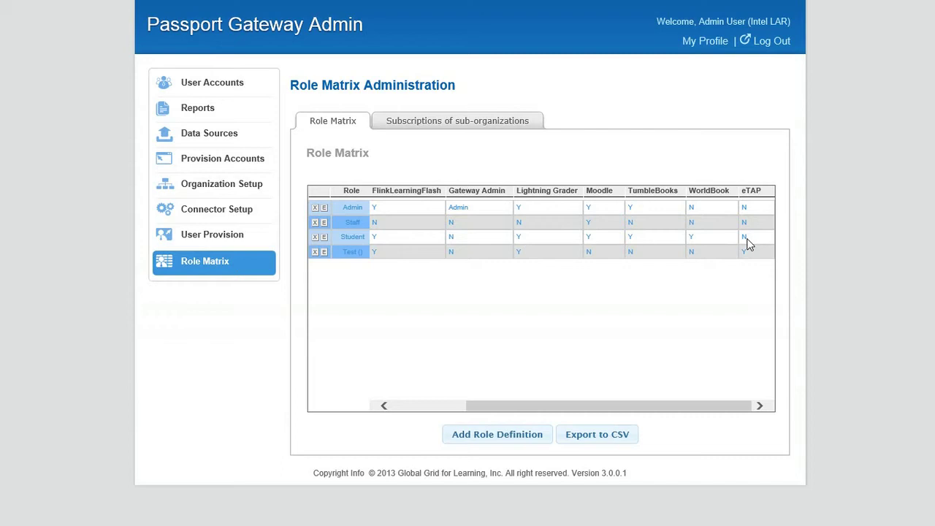
pyautogui.click(747, 242)
pyautogui.click(752, 241)
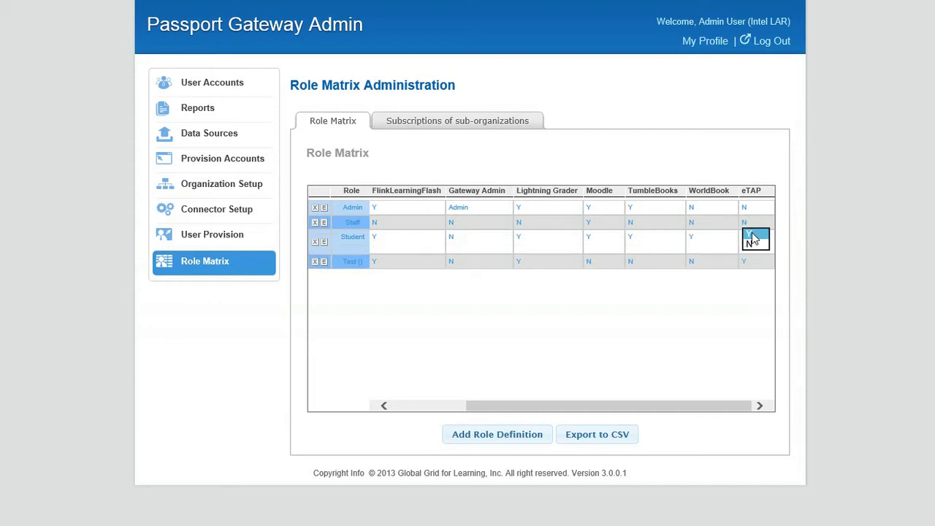
pyautogui.click(751, 234)
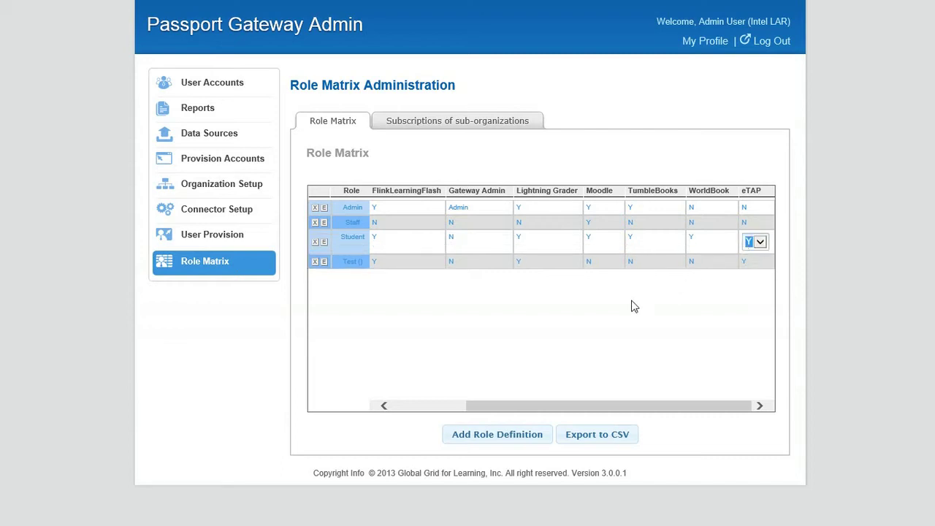
pyautogui.click(447, 318)
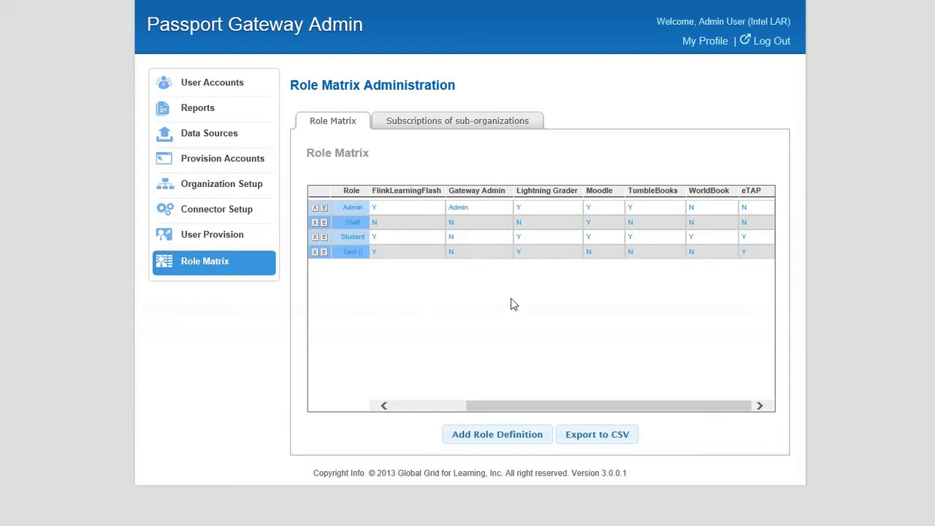
# Step: In Provision Accounts, start the provision process that handles changes to users and Role Matrix data
pyautogui.click(219, 162)
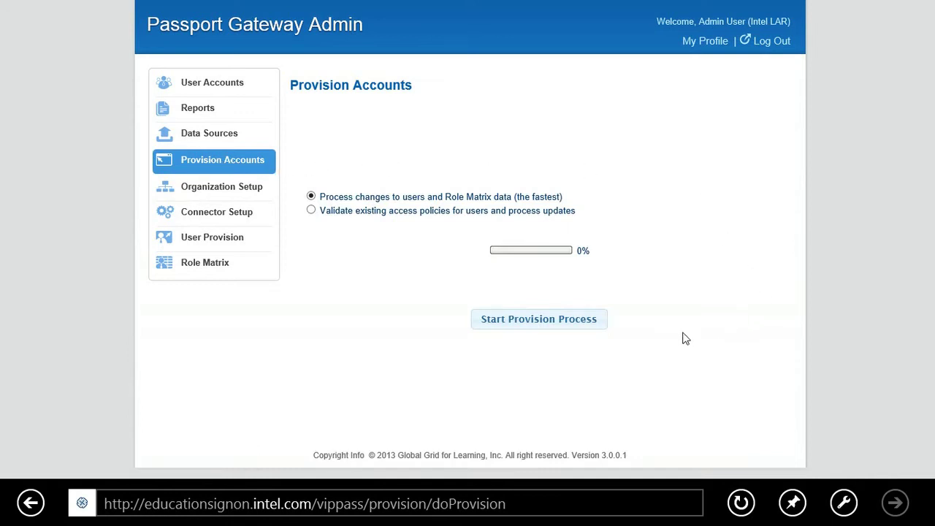
pyautogui.click(534, 324)
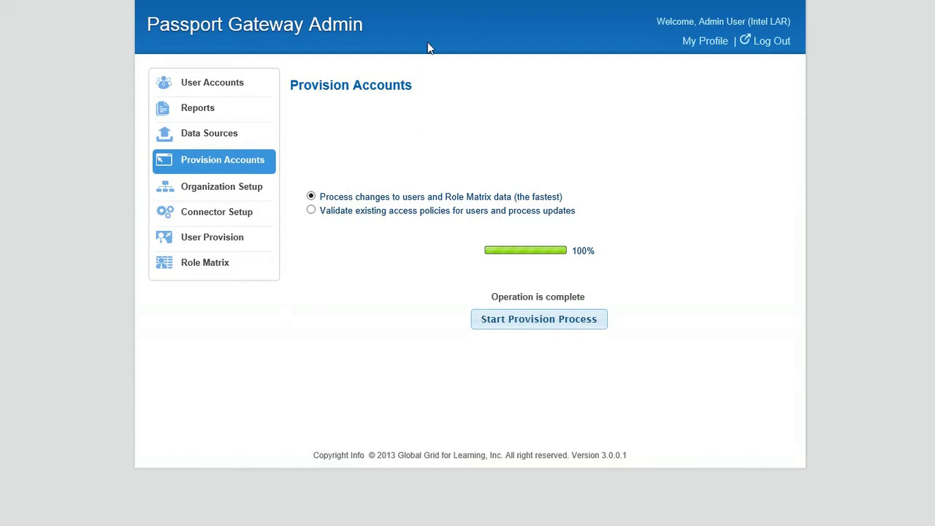
# Step: Switch to the student's single sign-on page, sign out, and sign back in as student with the account password
pyautogui.rightClick(478, 5)
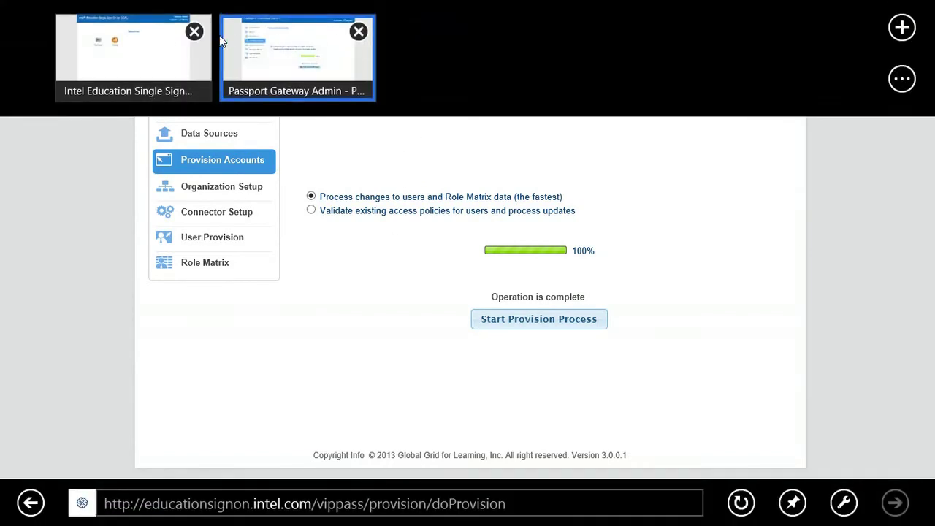
pyautogui.click(136, 58)
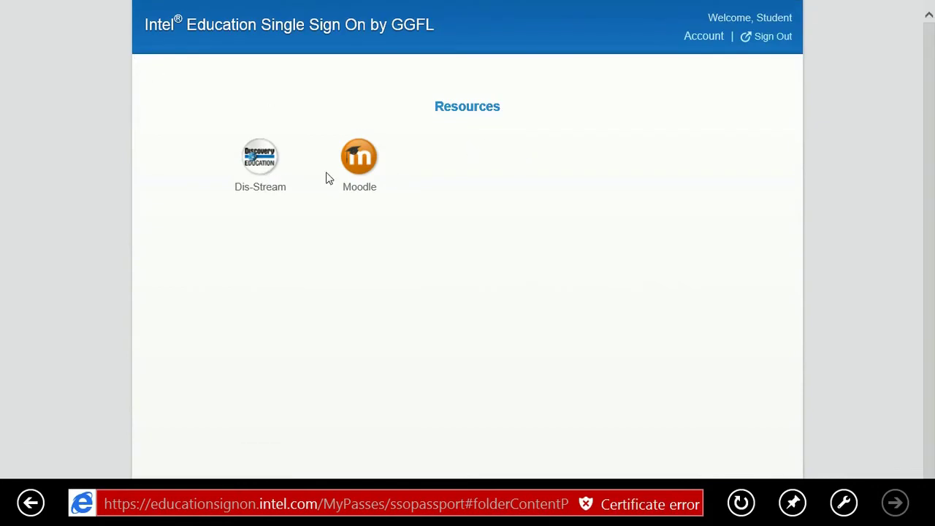
pyautogui.click(773, 38)
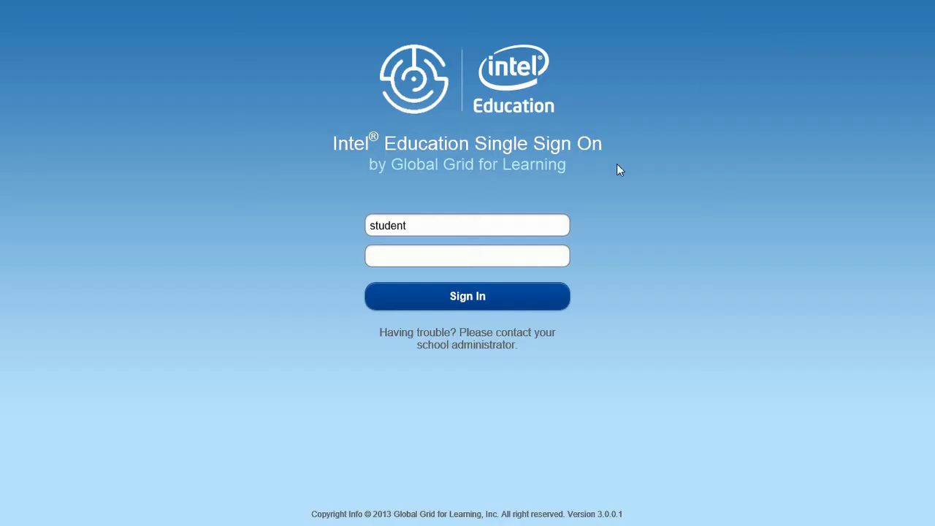
pyautogui.click(448, 253)
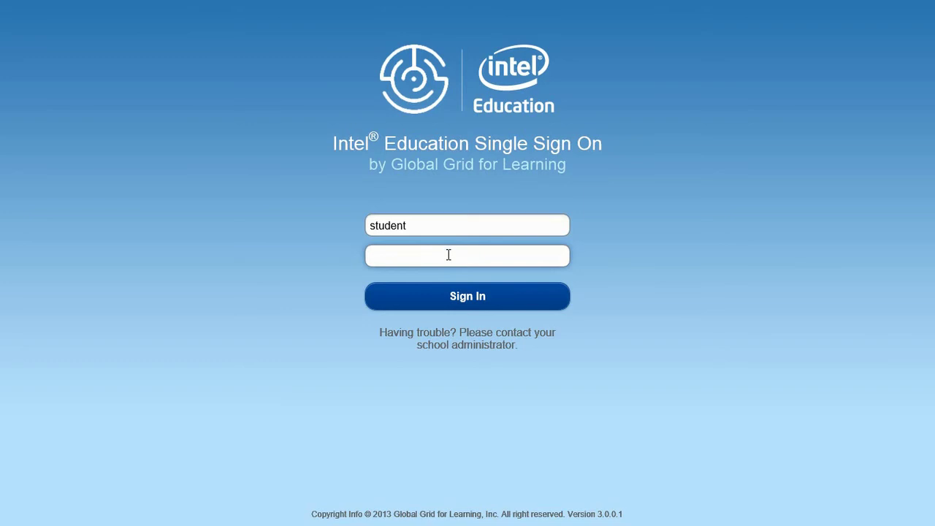
pyautogui.write('••••••••')
pyautogui.click(450, 302)
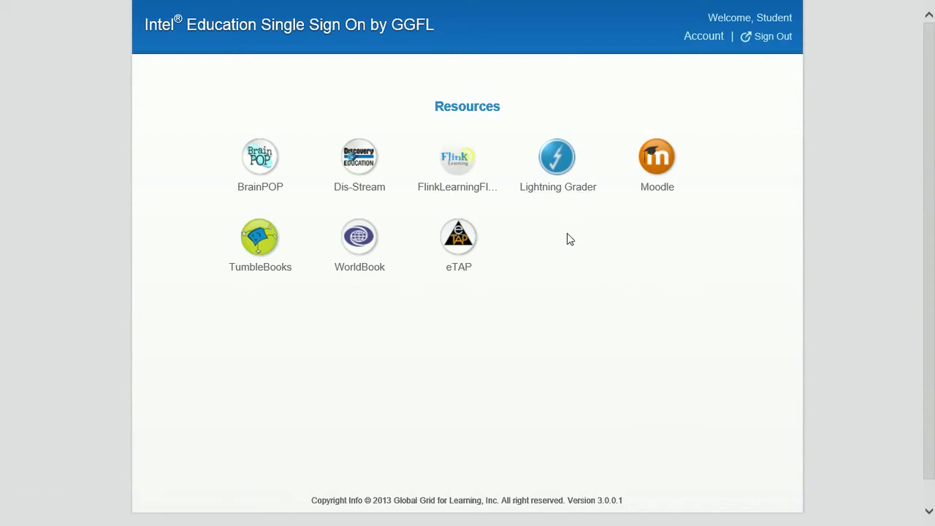
# Step: Open TumbleBooks from the student's resources, close its duplicate page, and return to the single sign-on page
pyautogui.click(263, 245)
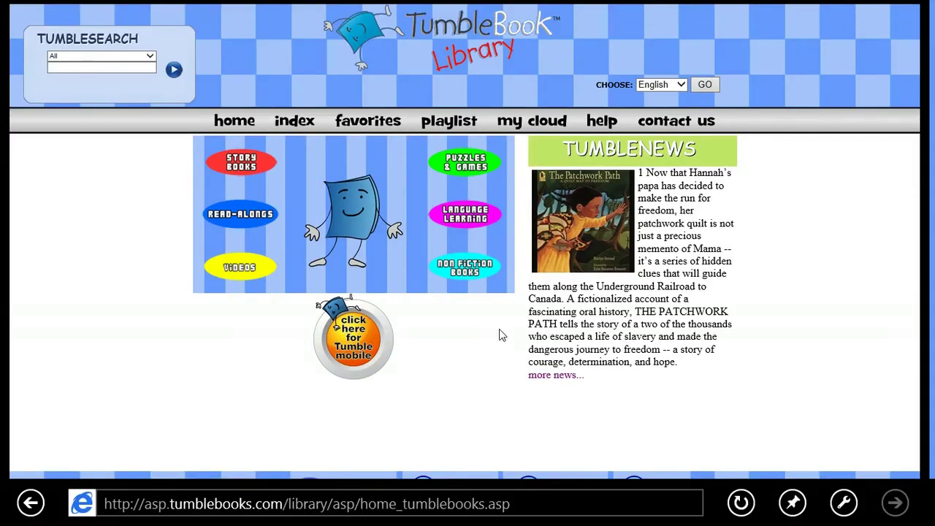
pyautogui.rightClick(421, 6)
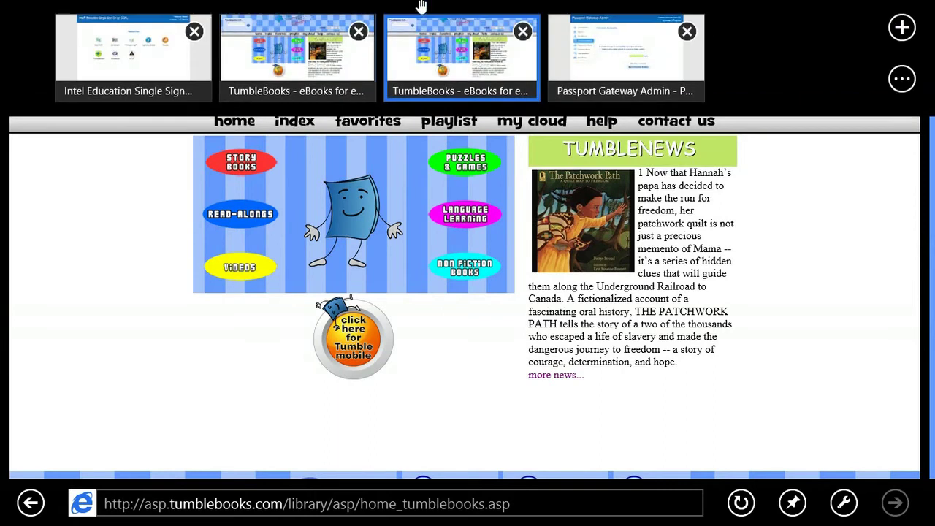
pyautogui.click(523, 31)
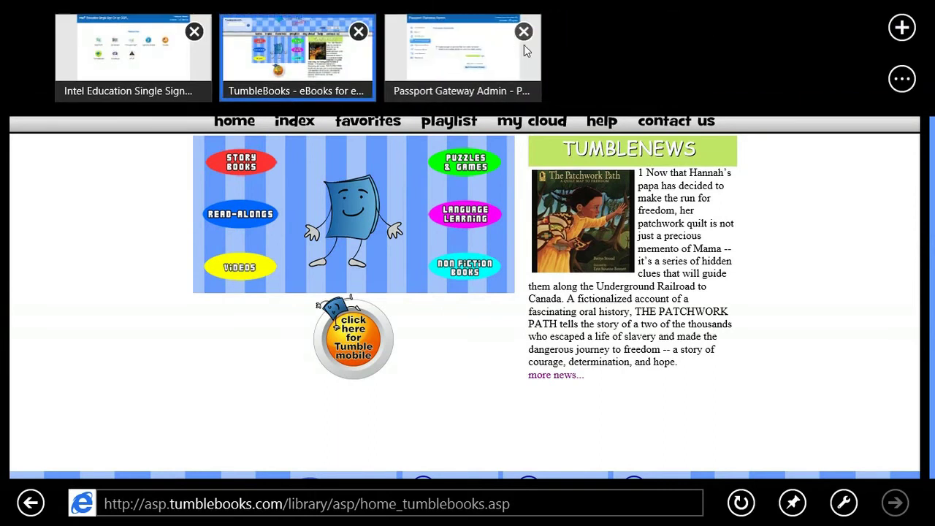
pyautogui.click(137, 73)
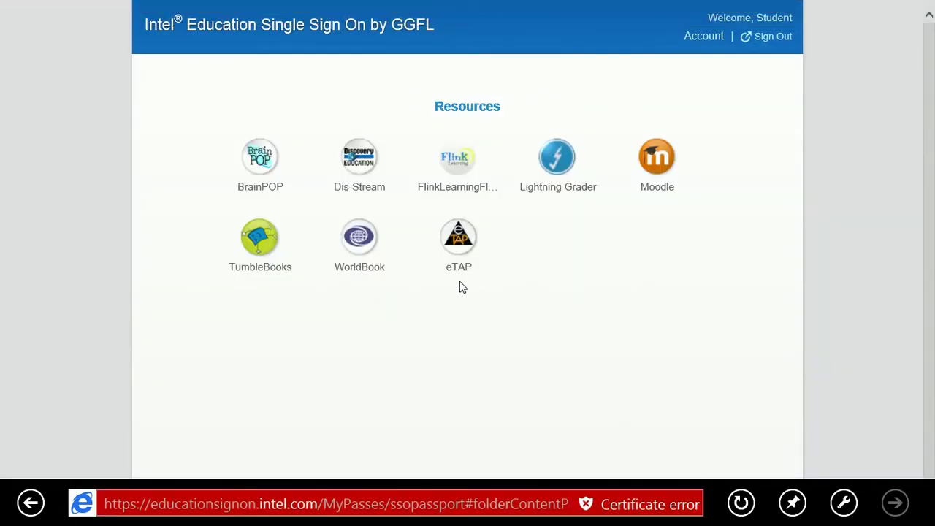
# Step: Open eTAP from the student's resources, close its page, and return to the single sign-on page
pyautogui.click(468, 260)
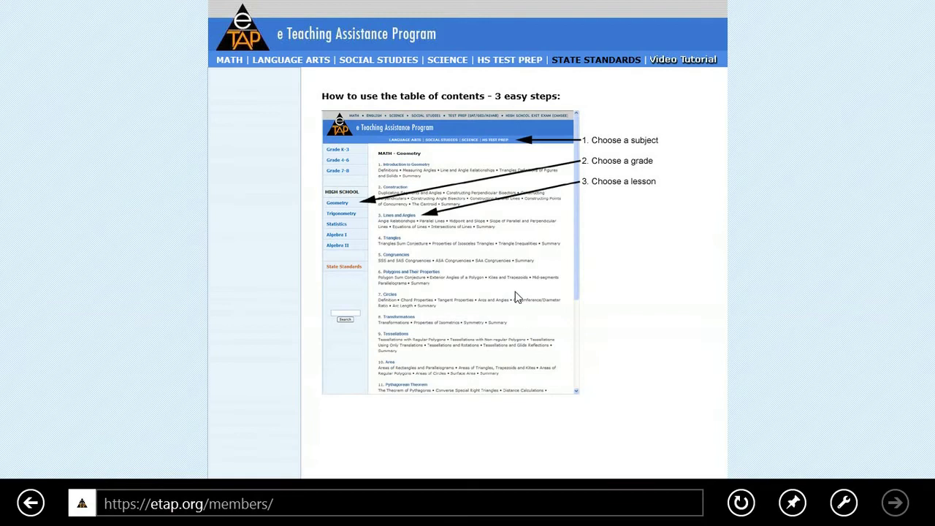
pyautogui.rightClick(546, 7)
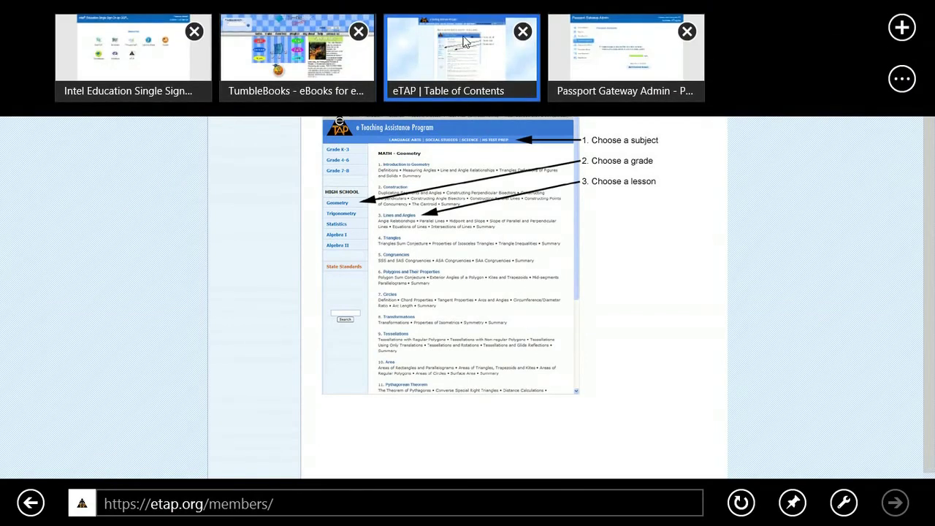
pyautogui.click(523, 32)
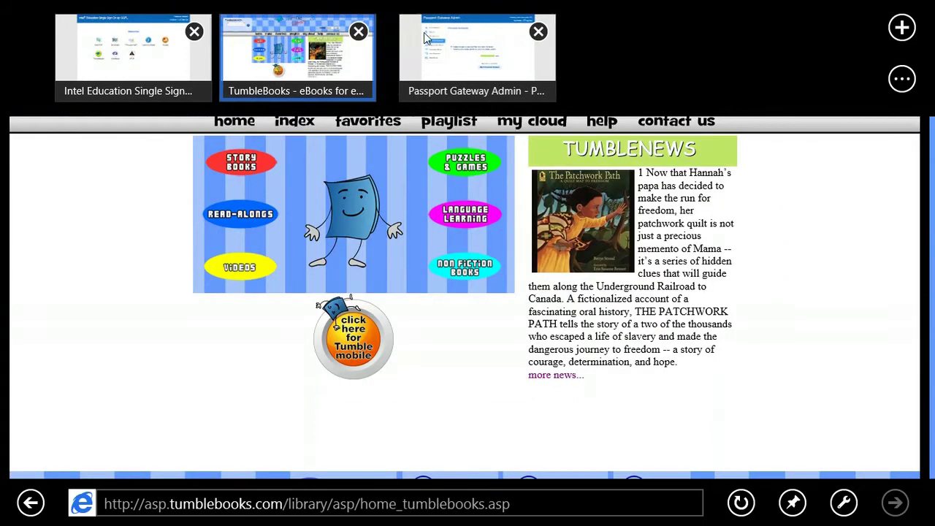
pyautogui.click(176, 67)
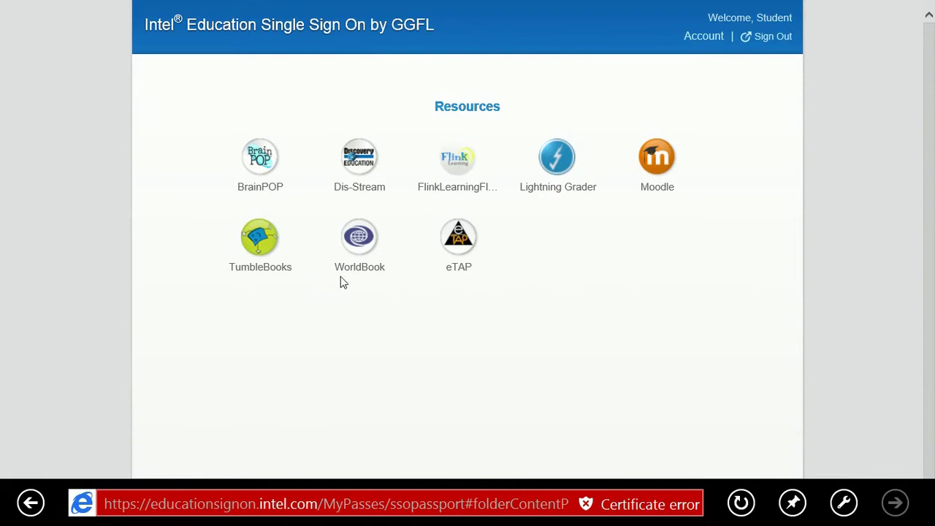
# Step: Open FlinkLearningFlash from the student's resources, close its page, and return to the single sign-on page
pyautogui.click(455, 169)
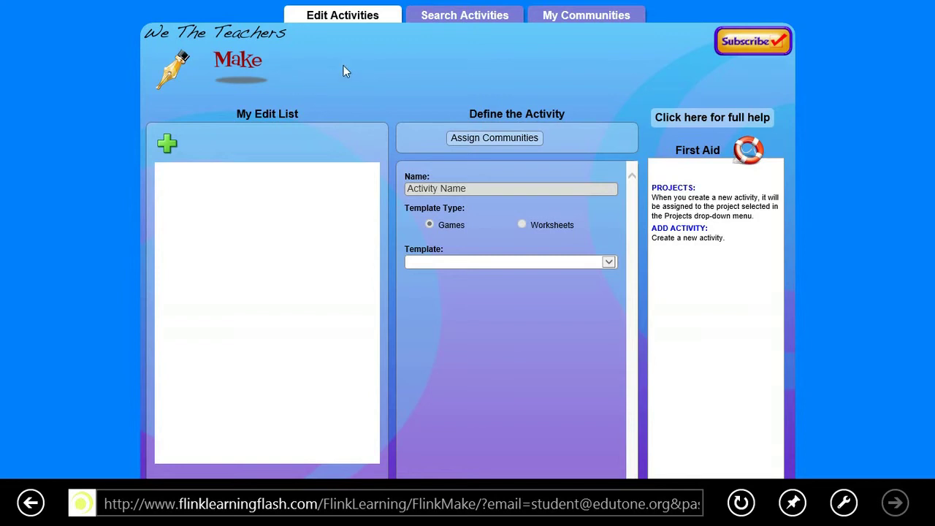
pyautogui.rightClick(454, 5)
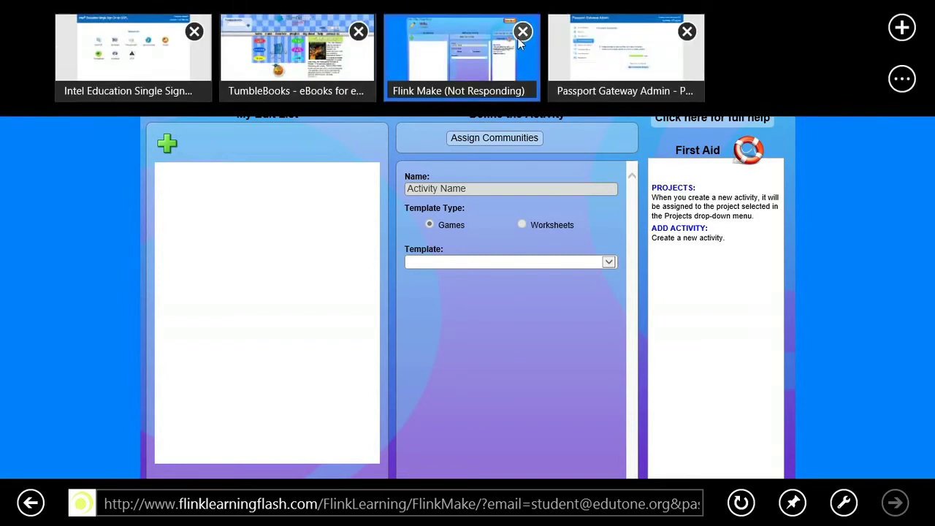
pyautogui.click(523, 31)
pyautogui.click(108, 64)
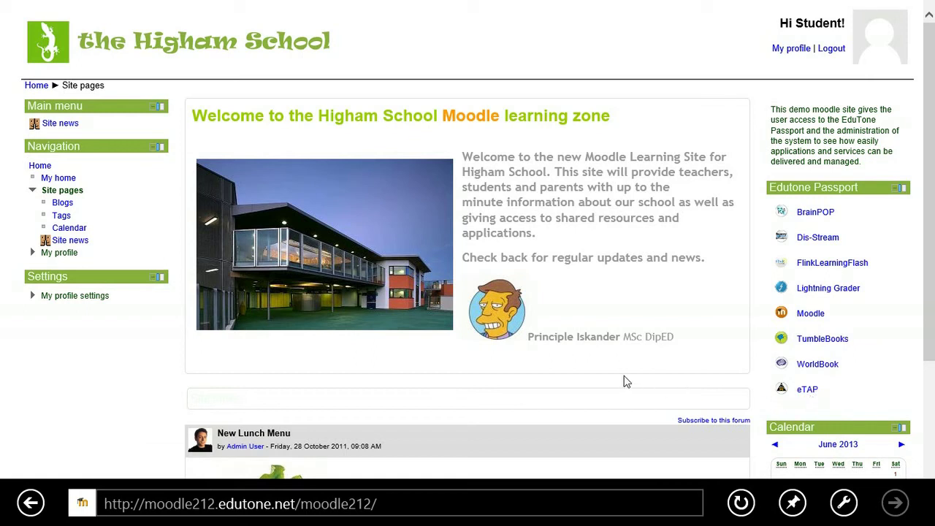
# Step: Open WorldBook from Moodle's Edutone Passport links and switch back to Passport Gateway Admin
pyautogui.click(817, 365)
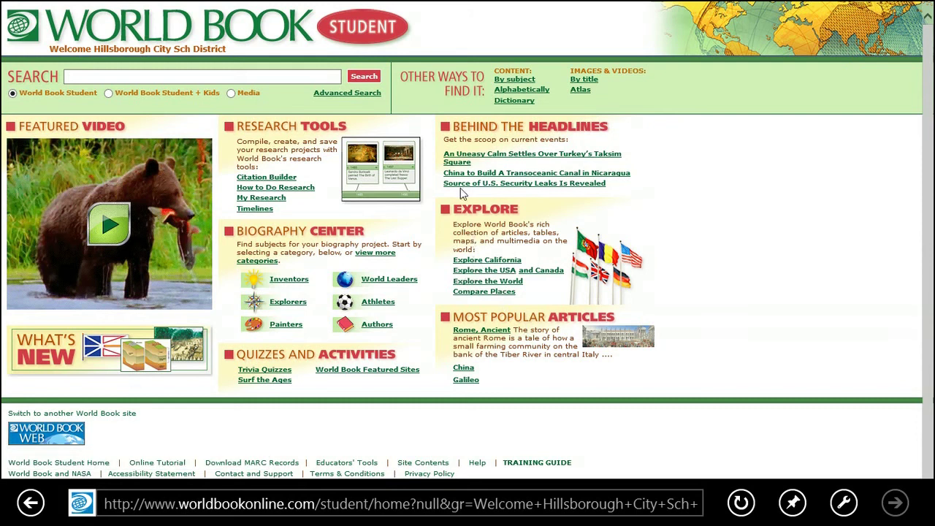
pyautogui.rightClick(450, 14)
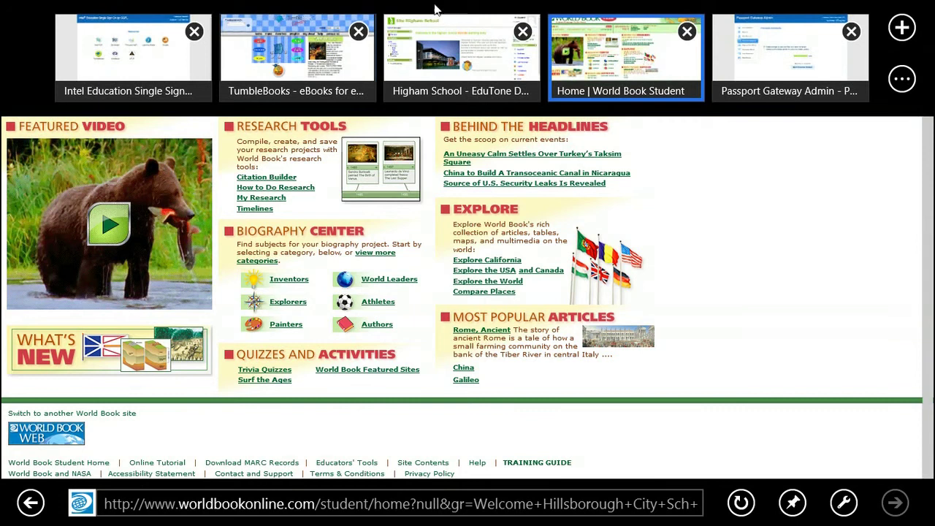
pyautogui.click(769, 65)
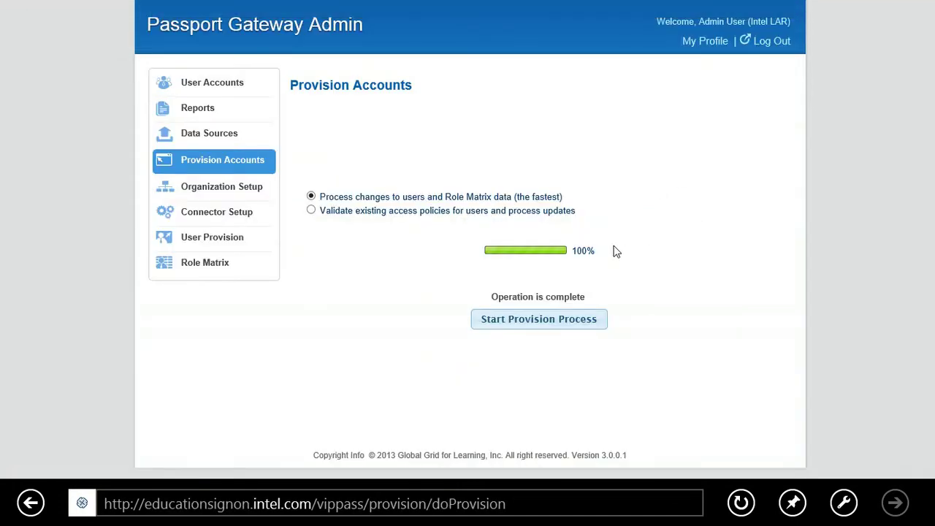
# Step: View Organization Setup and open the chart version of the Single Sign-On Statistics report
pyautogui.click(198, 191)
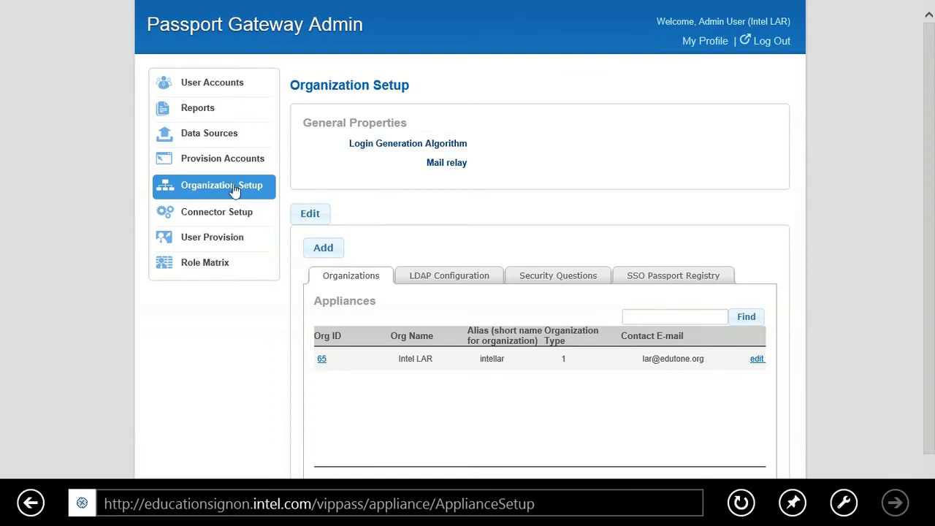
pyautogui.click(201, 115)
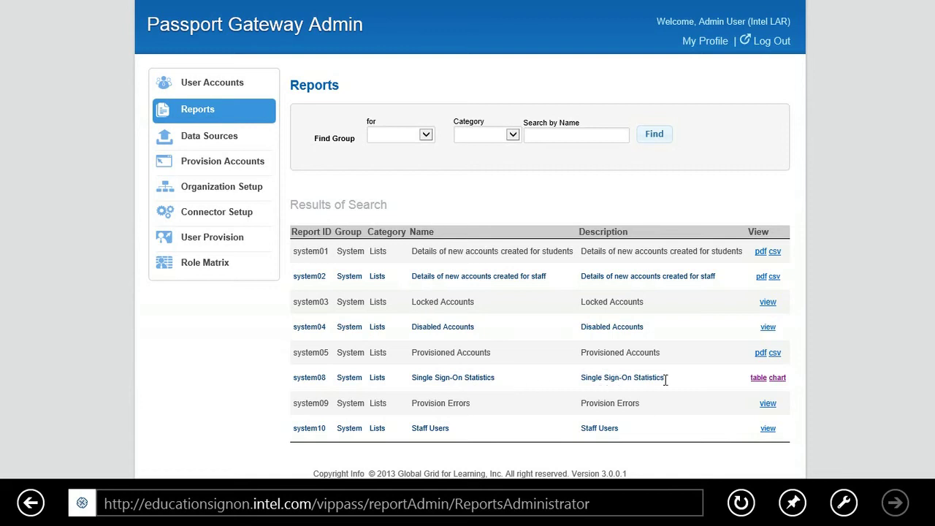
pyautogui.click(777, 379)
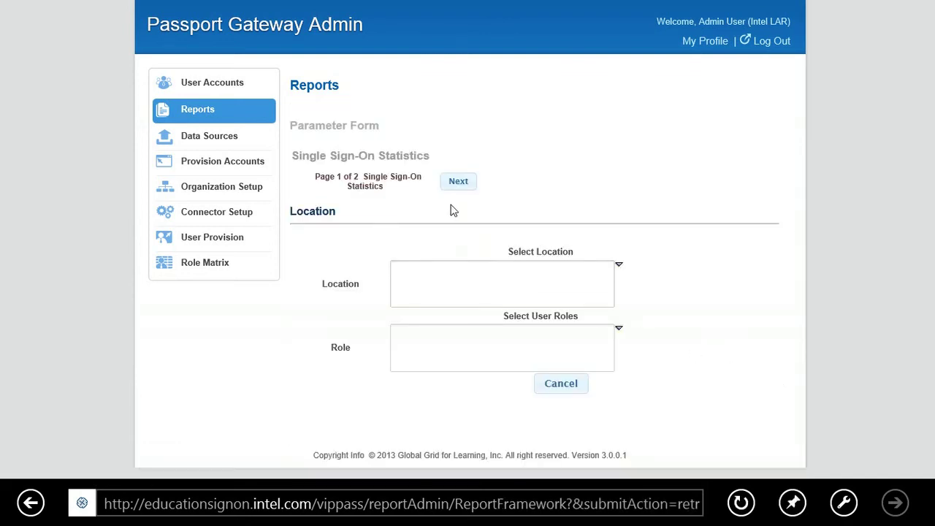
# Step: Set the report's location to Intel LAR
pyautogui.click(619, 266)
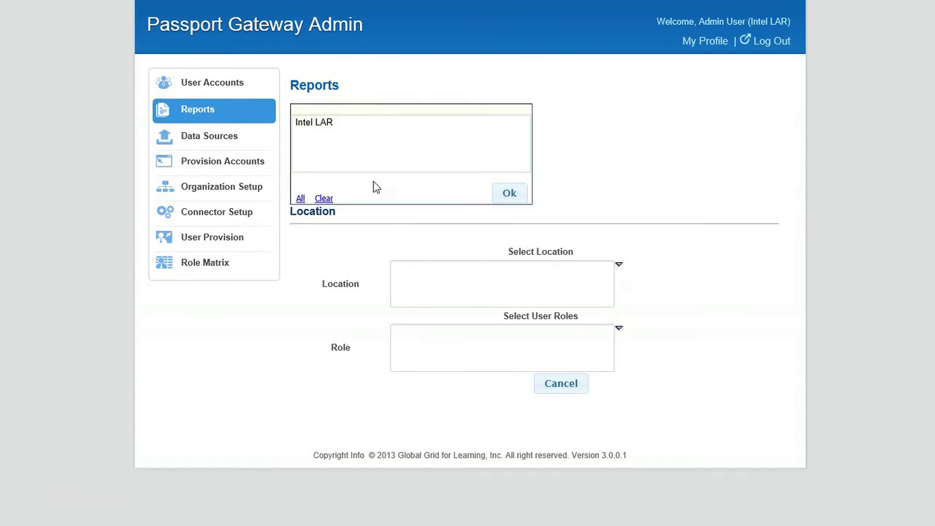
pyautogui.click(332, 126)
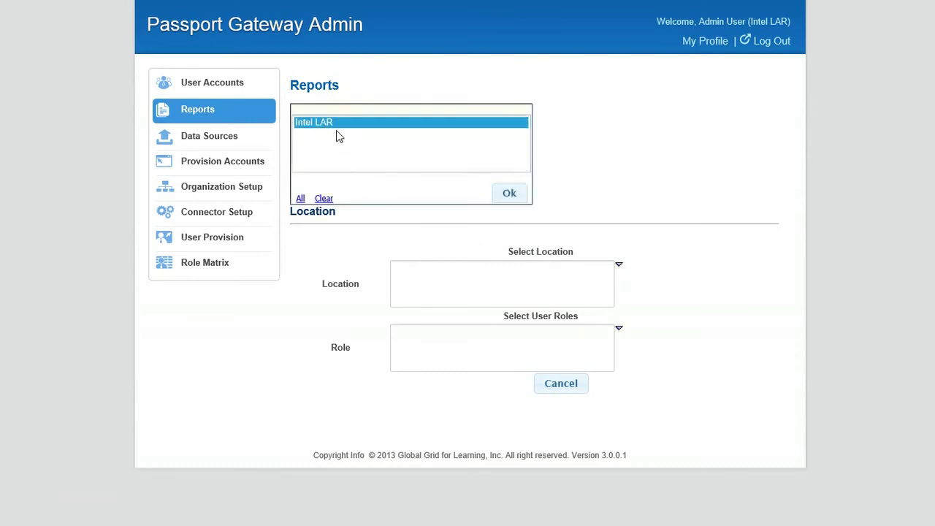
pyautogui.click(506, 194)
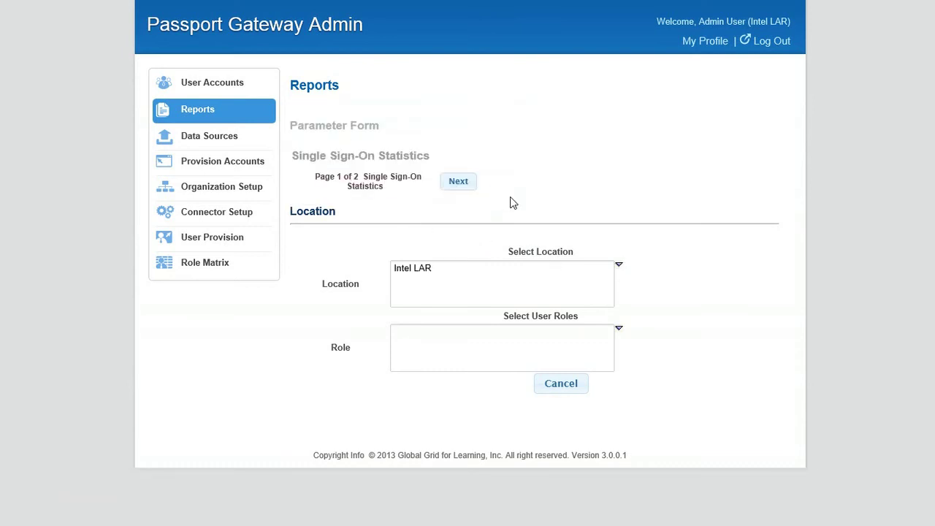
# Step: Set the report's user roles to Student, Admin and Staff
pyautogui.click(619, 330)
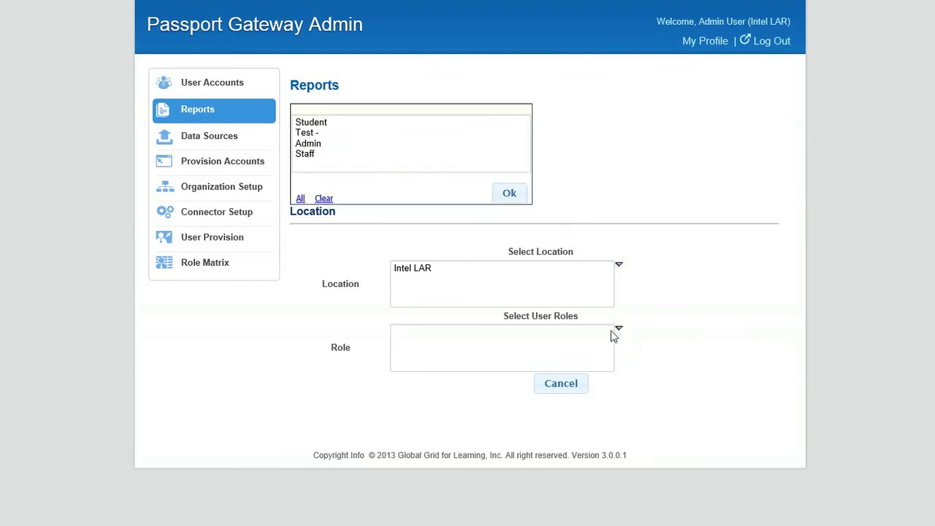
pyautogui.click(320, 122)
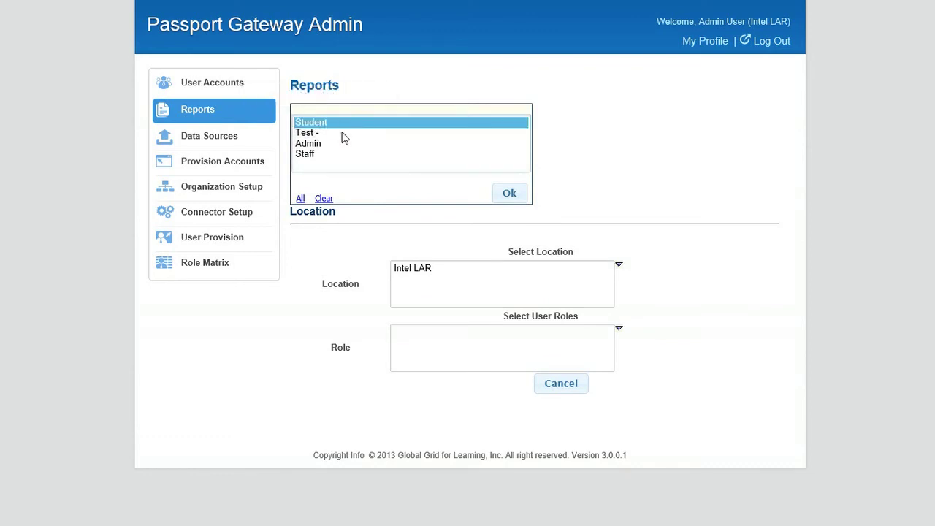
pyautogui.keyDown('ctrl'); pyautogui.click(323, 144); pyautogui.keyUp('ctrl')
pyautogui.keyDown('ctrl'); pyautogui.click(314, 155); pyautogui.keyUp('ctrl')
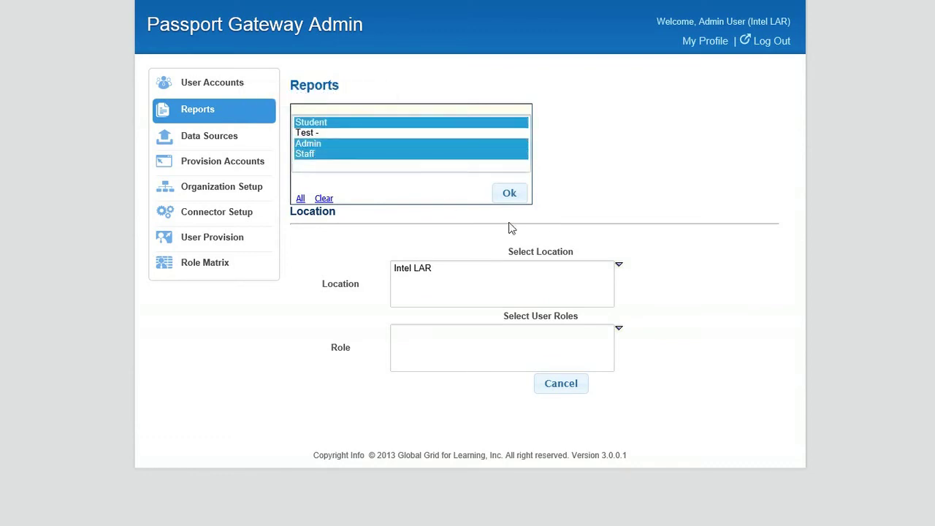
pyautogui.click(512, 195)
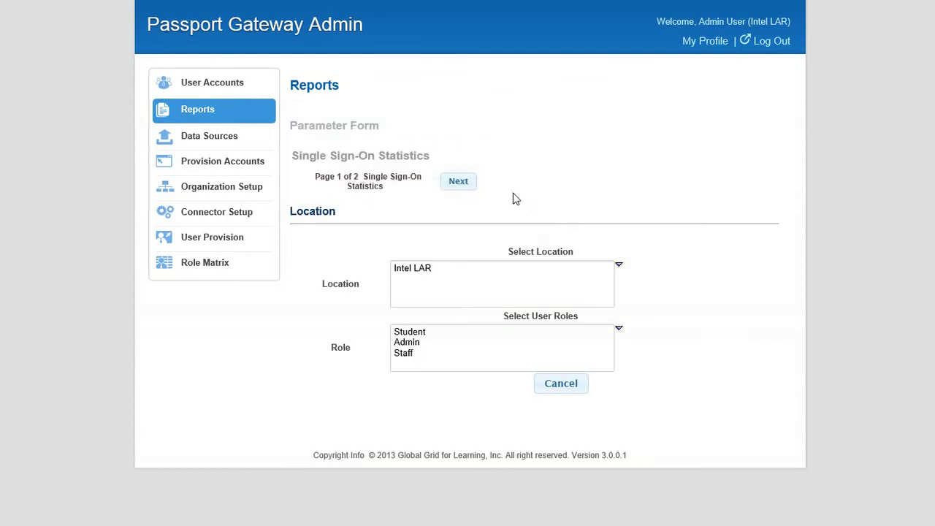
# Step: Set the report's applications to Moodle, TumbleBooks, WorldBook and Lightning Grader
pyautogui.click(459, 184)
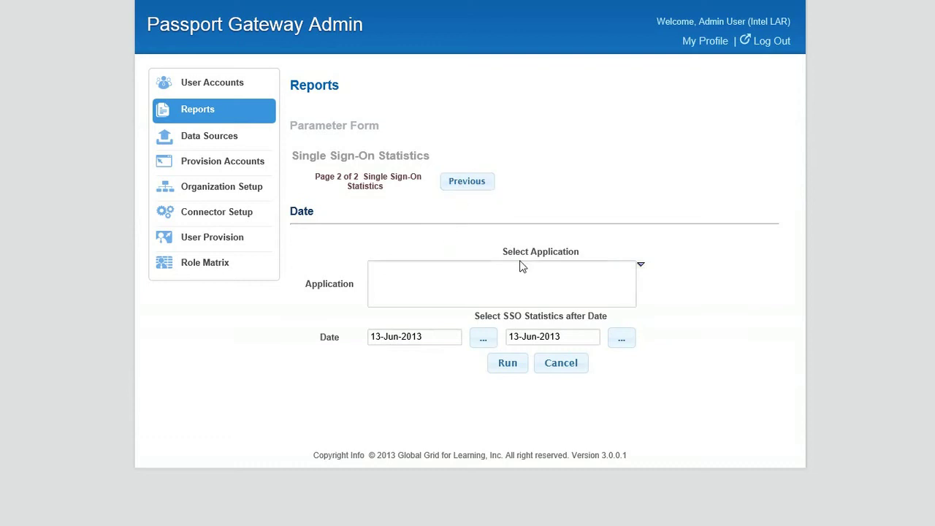
pyautogui.click(640, 267)
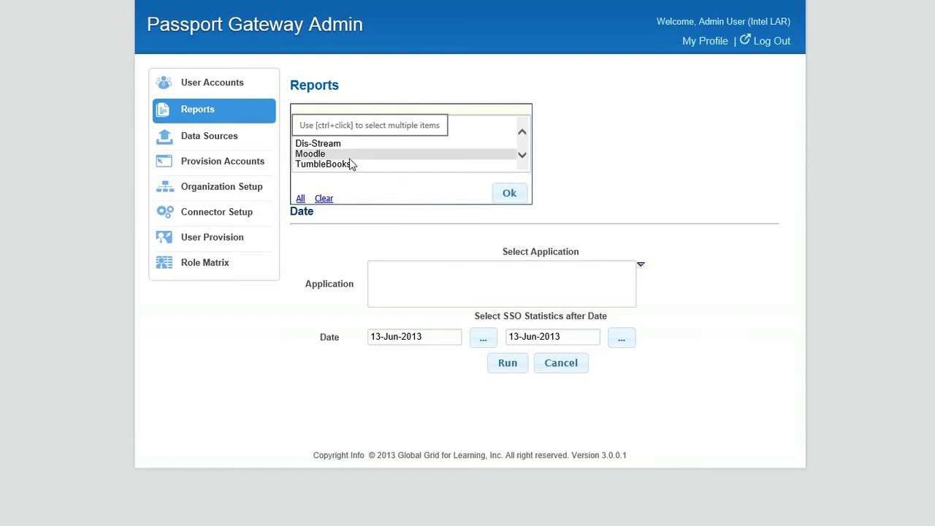
pyautogui.click(350, 157)
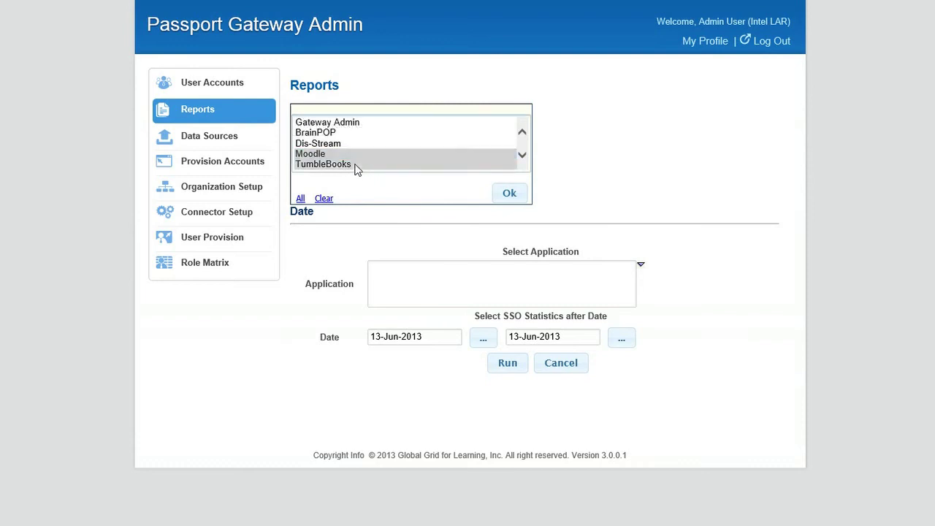
pyautogui.keyDown('ctrl'); pyautogui.click(356, 165); pyautogui.keyUp('ctrl')
pyautogui.click(523, 156)
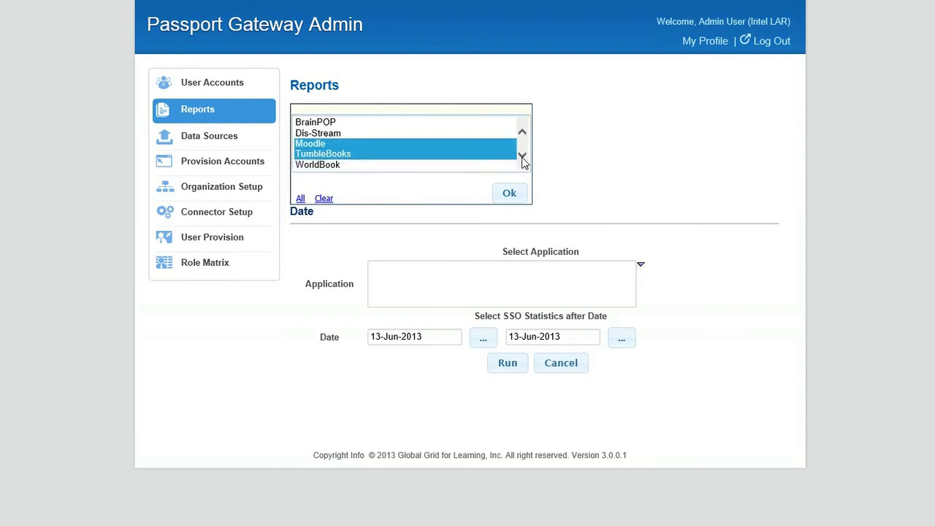
pyautogui.click(523, 157)
pyautogui.keyDown('ctrl'); pyautogui.click(333, 136); pyautogui.keyUp('ctrl')
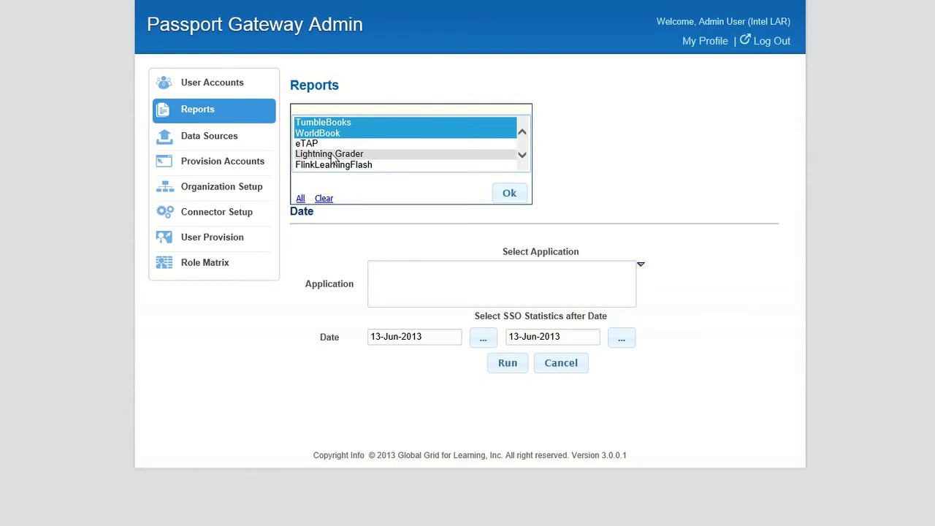
pyautogui.keyDown('ctrl'); pyautogui.click(332, 156); pyautogui.keyUp('ctrl')
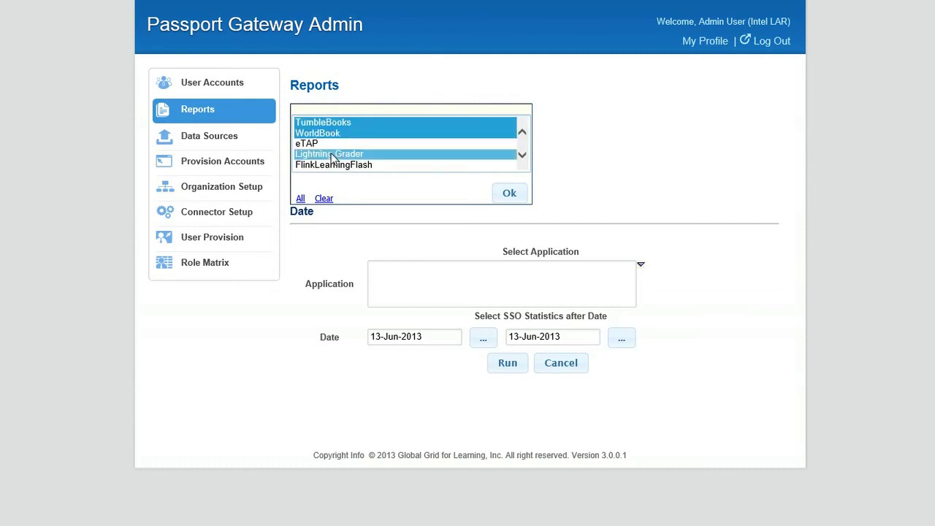
pyautogui.click(511, 193)
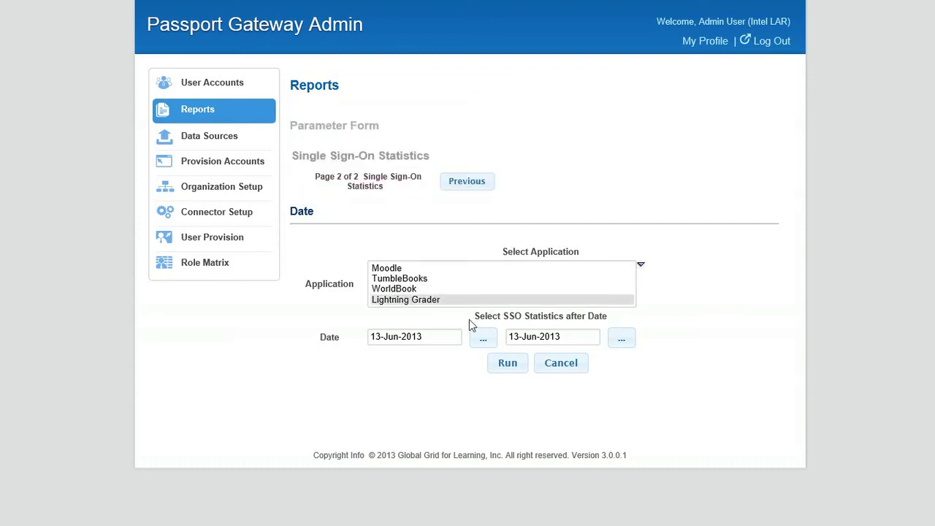
# Step: Run the report for the period 01-May-2013 to 14-Jun-2013 and open the generated PDF
pyautogui.doubleClick(396, 336)
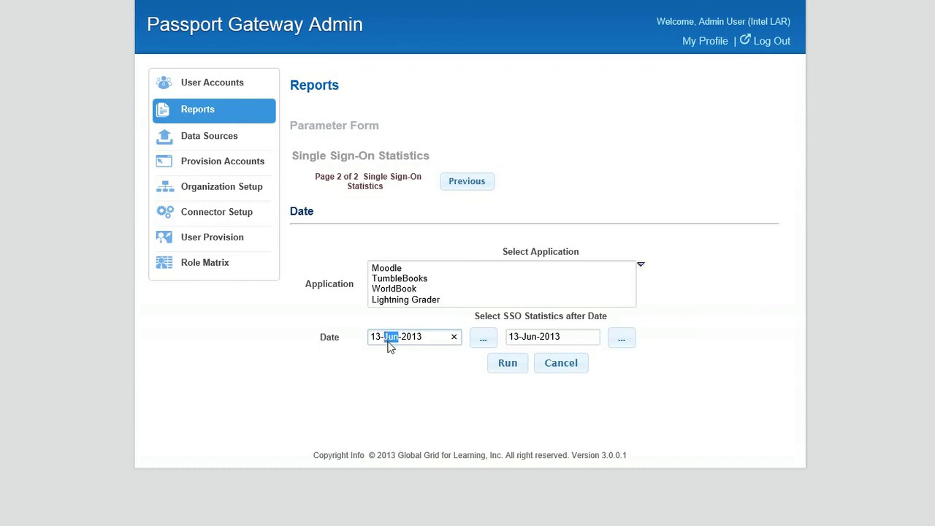
pyautogui.write('May')
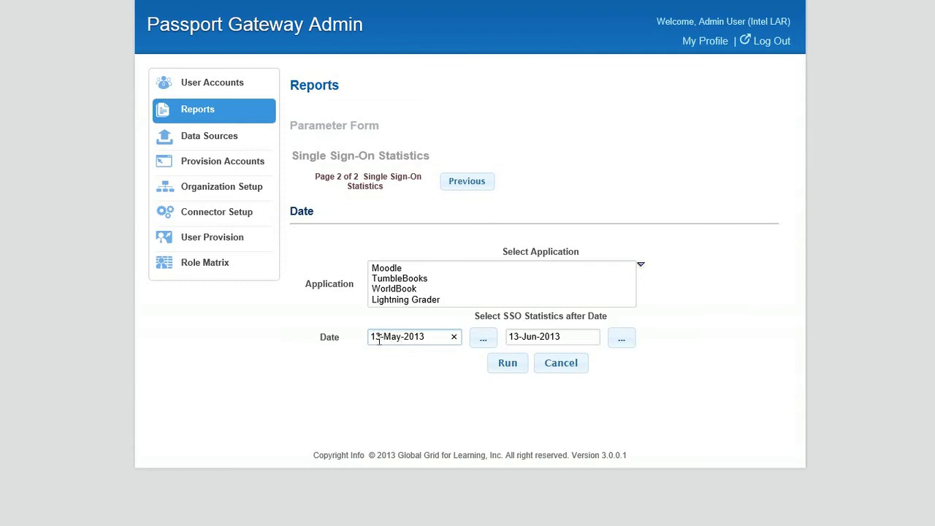
pyautogui.moveTo(380, 338); pyautogui.dragTo(365, 339)
pyautogui.write('1')
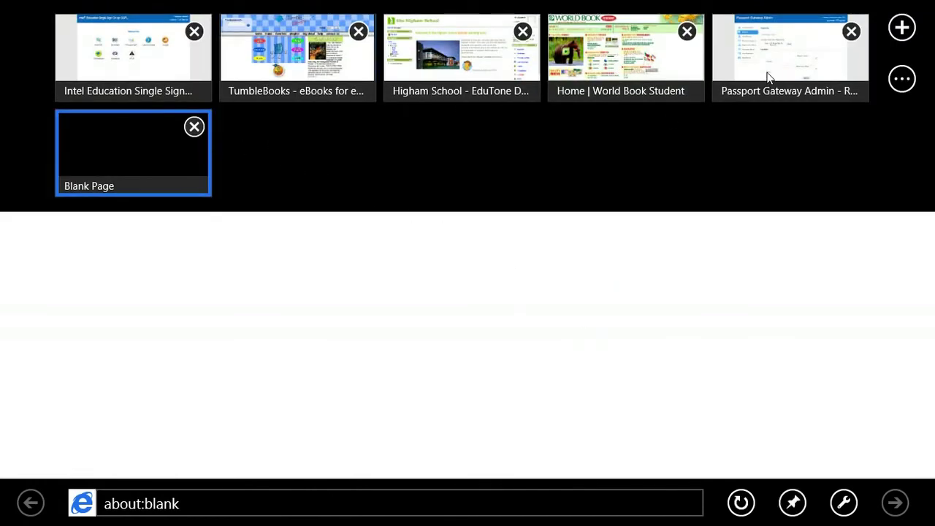
pyautogui.click(769, 77)
pyautogui.click(700, 453)
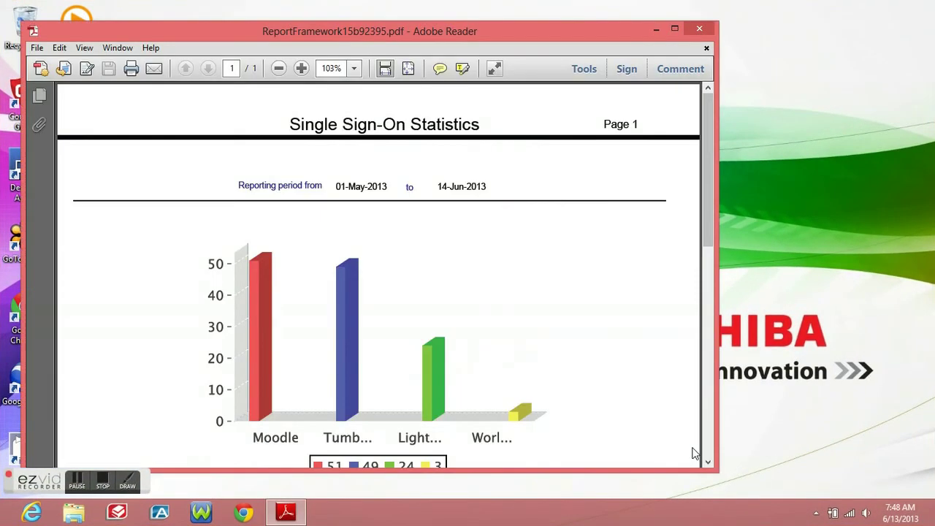
# Step: Maximize the Single Sign-On Statistics PDF and examine its bar chart, pie chart and application legend
pyautogui.click(676, 30)
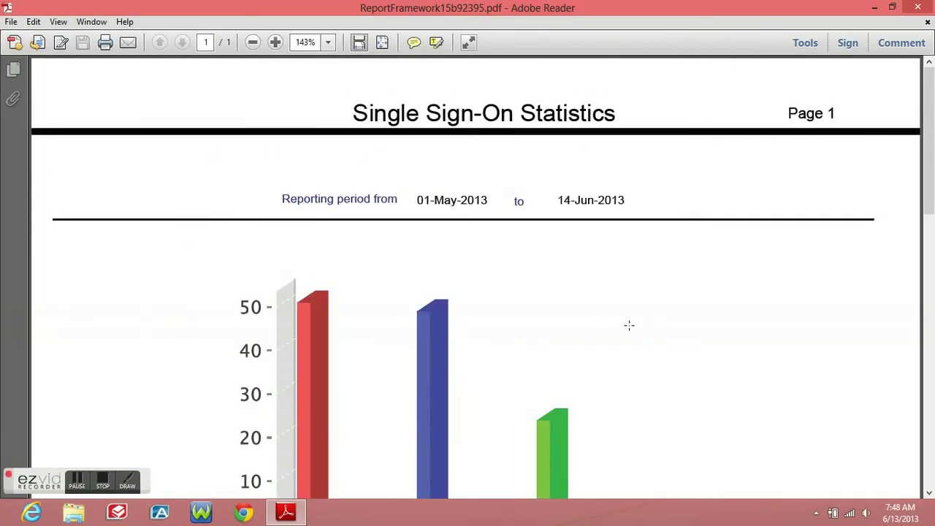
pyautogui.scroll(-2, 628, 325)
pyautogui.scroll(-2, 636, 301)
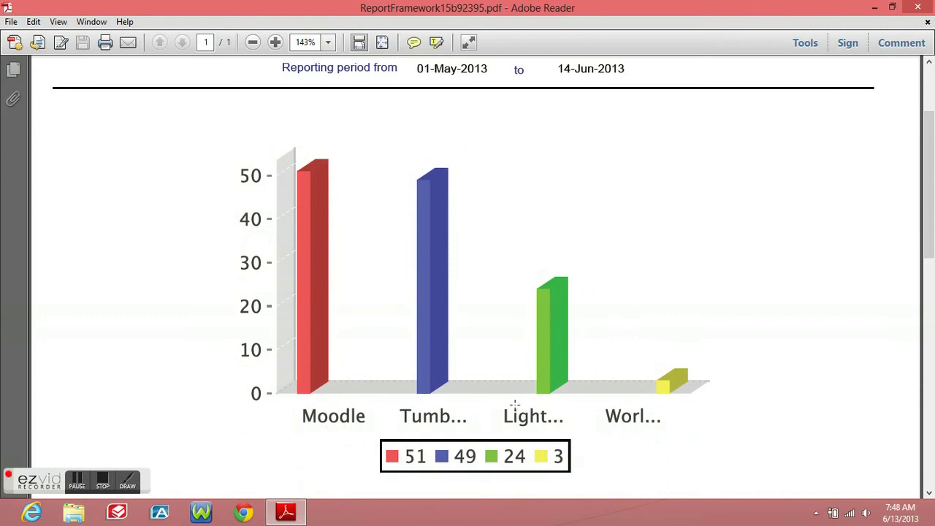
pyautogui.scroll(-3, 515, 404)
pyautogui.scroll(-4, 526, 403)
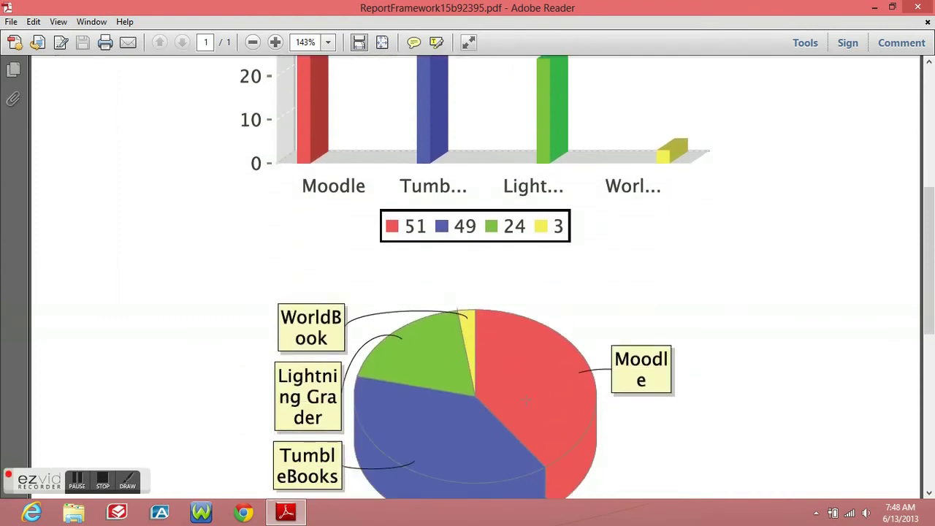
pyautogui.scroll(-3, 526, 399)
pyautogui.scroll(-3, 526, 400)
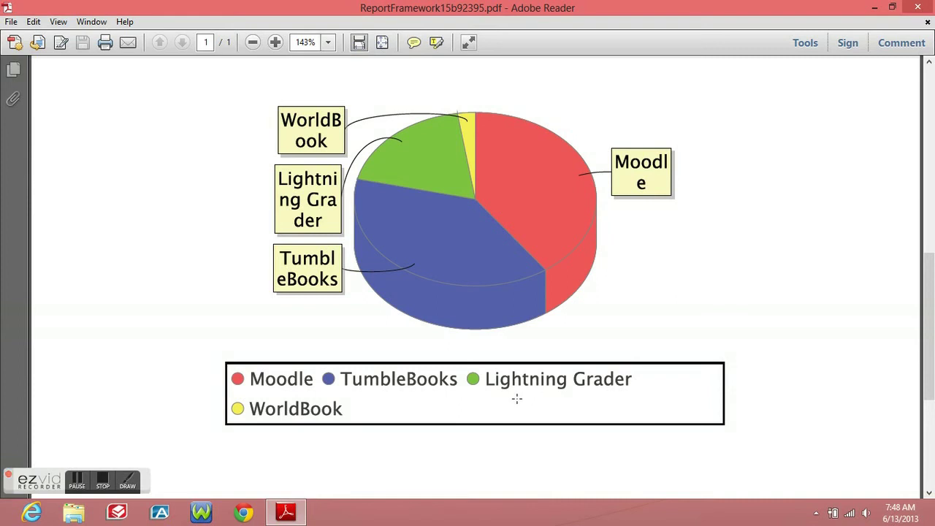
# Step: Switch back to Passport Gateway Admin and delete the istudent user account
pyautogui.hotkey('alt', 'Tab')
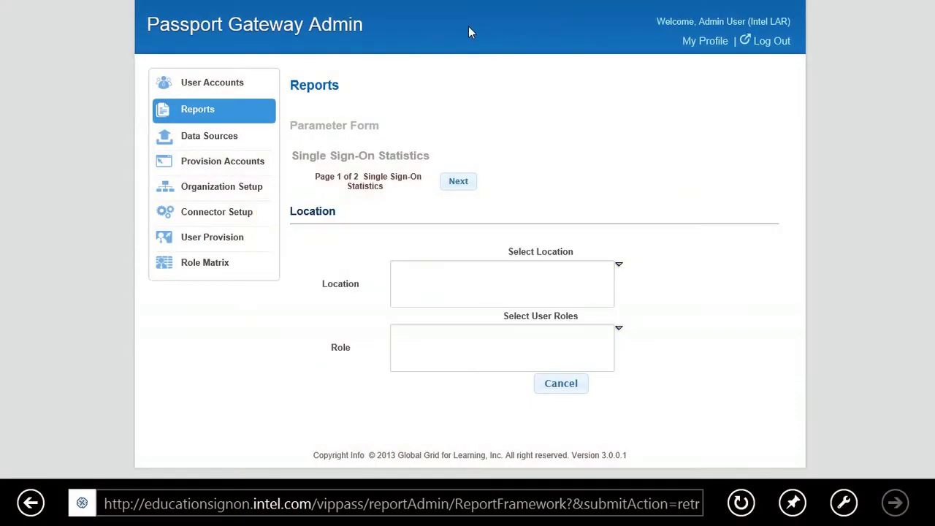
pyautogui.click(203, 113)
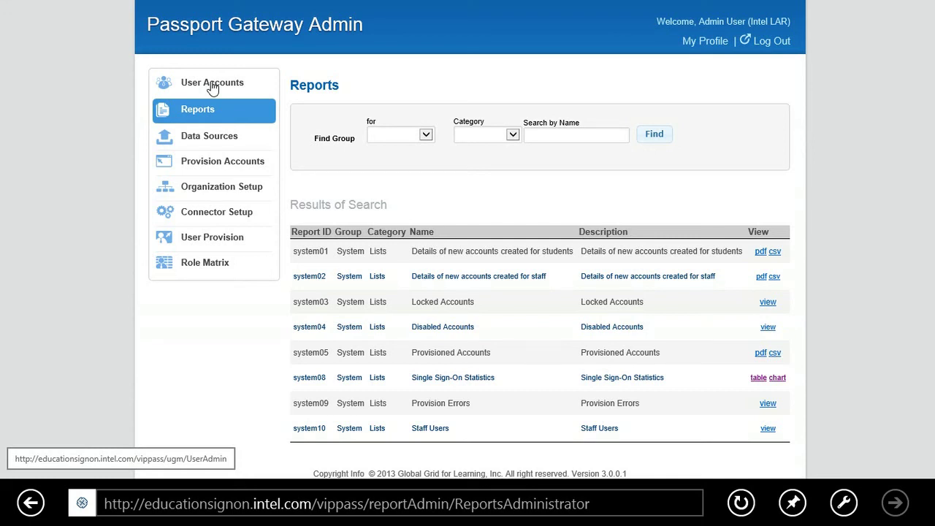
pyautogui.click(212, 85)
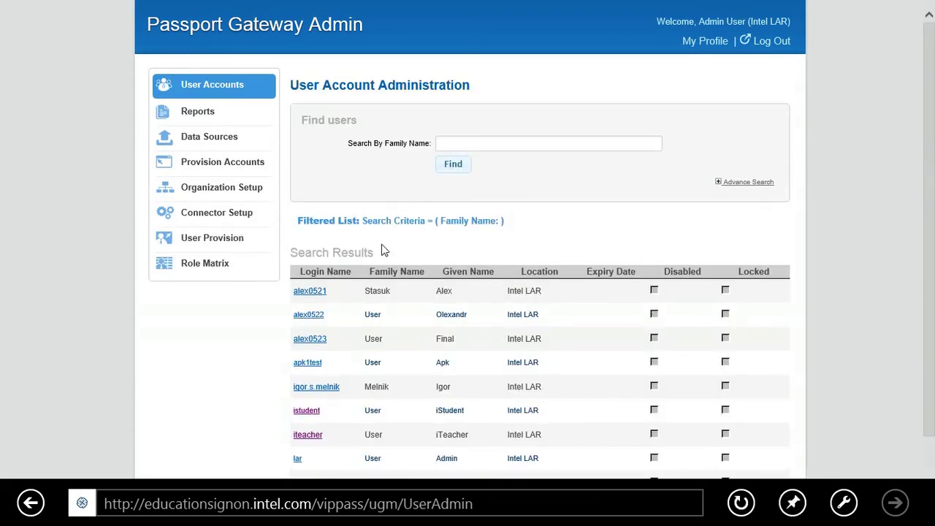
pyautogui.scroll(-2, 381, 246)
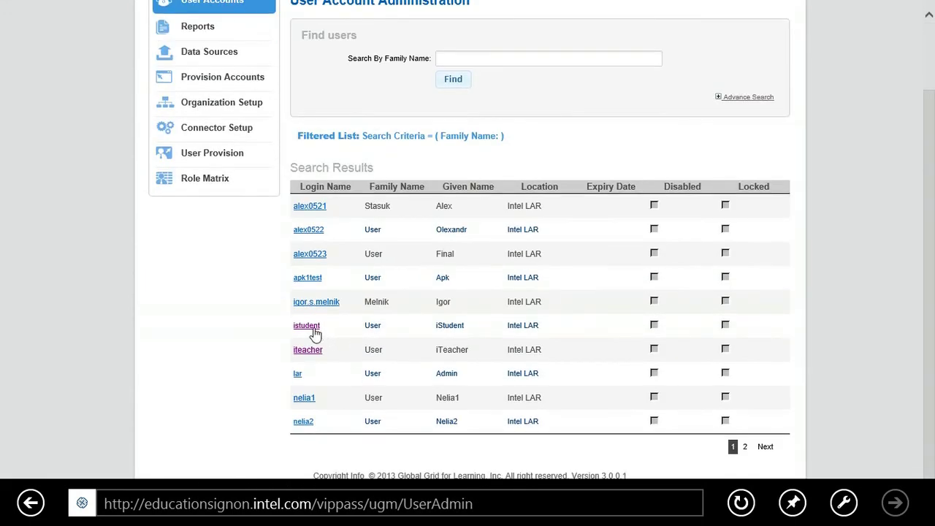
pyautogui.click(306, 329)
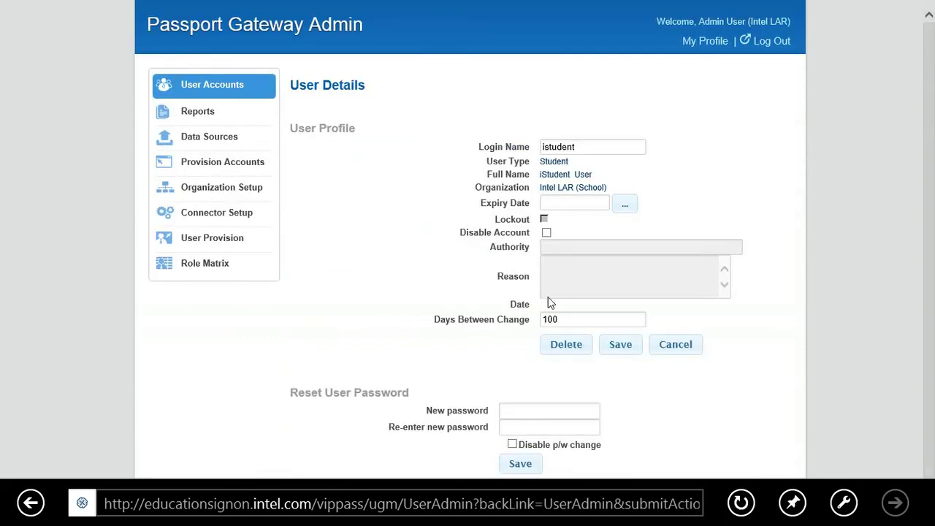
pyautogui.click(566, 349)
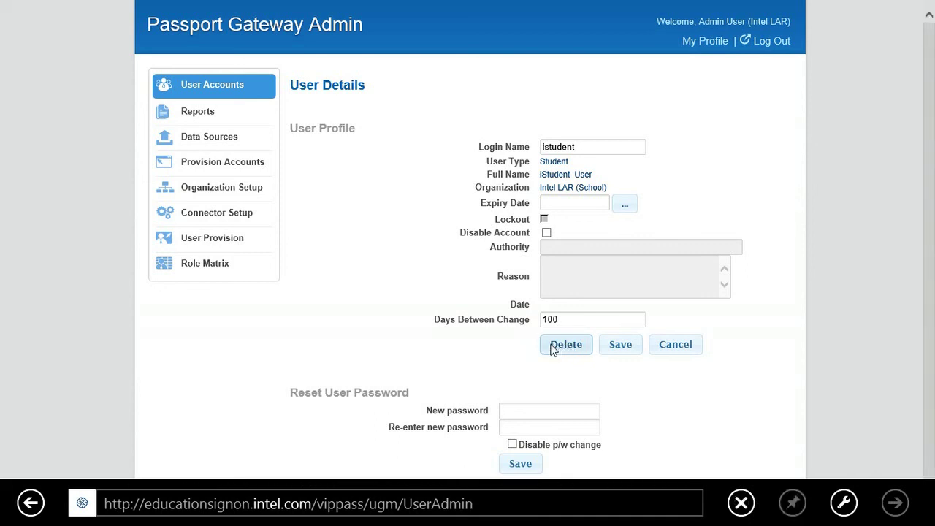
# Step: Delete the iteacher user account and check the remaining accounts in the list
pyautogui.scroll(-2, 553, 351)
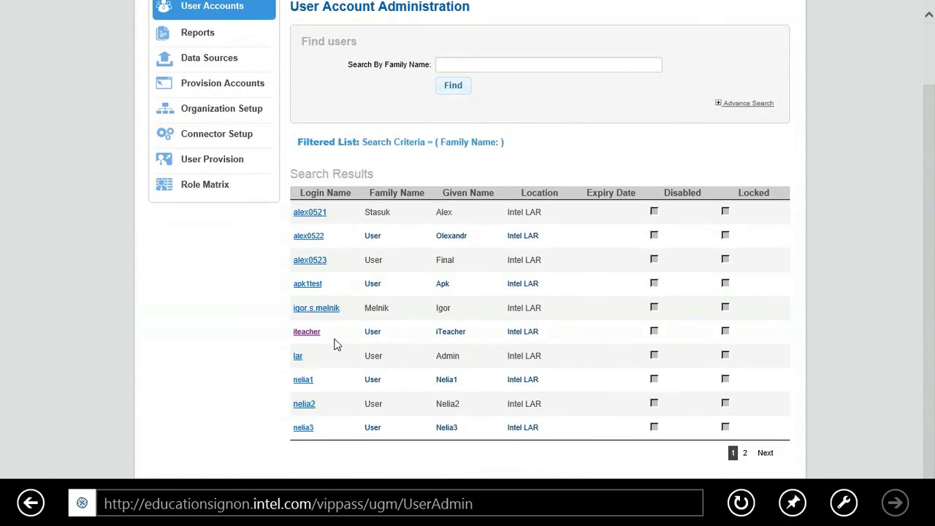
pyautogui.click(306, 333)
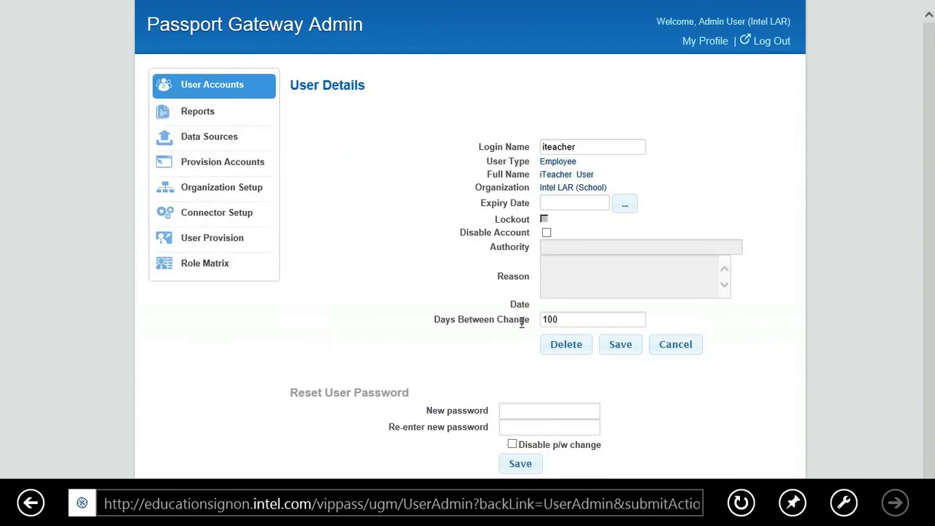
pyautogui.click(569, 346)
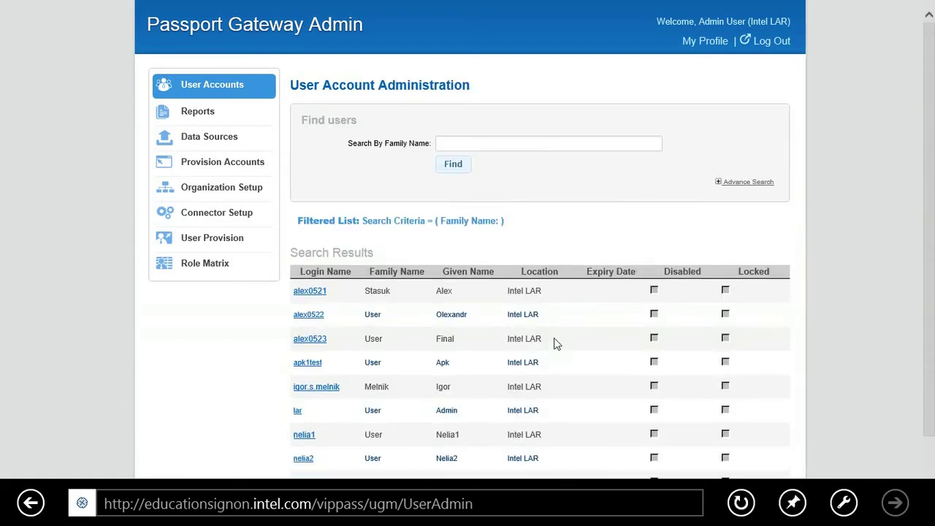
pyautogui.scroll(-2, 504, 336)
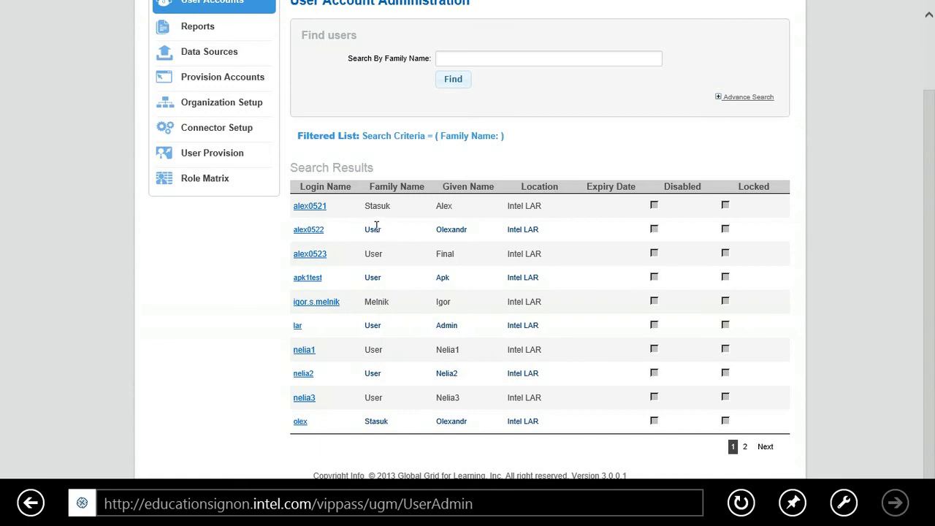
# Step: In the Role Matrix, set the Student role's BrainPOP and FlinkLearningFlash access to N
pyautogui.scroll(2, 377, 225)
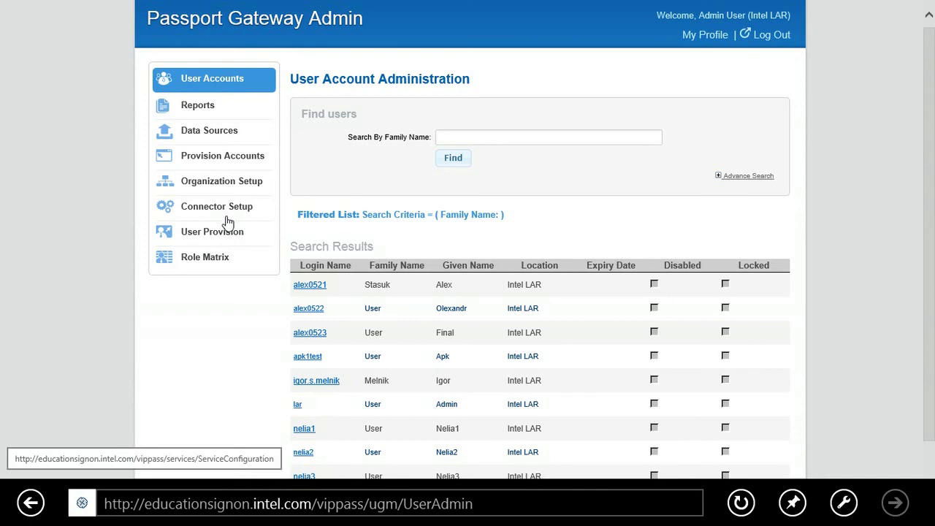
pyautogui.click(199, 260)
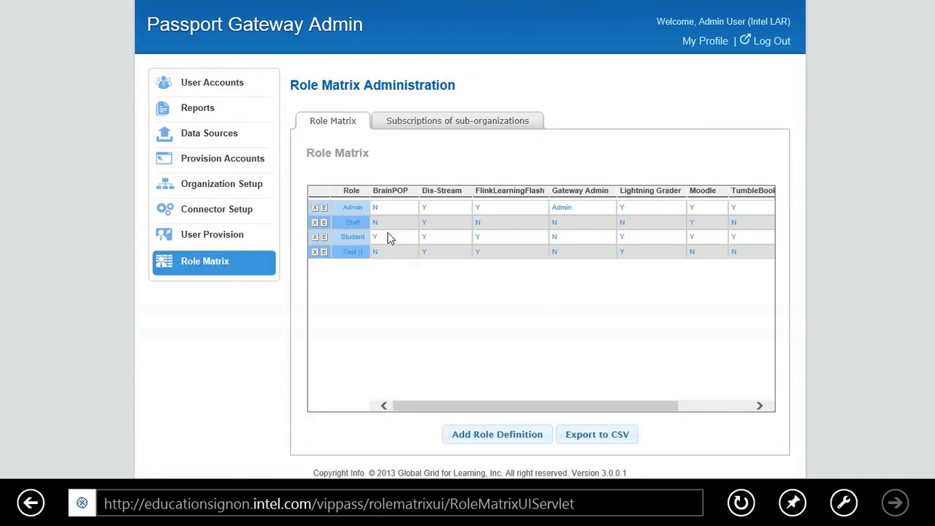
pyautogui.click(387, 242)
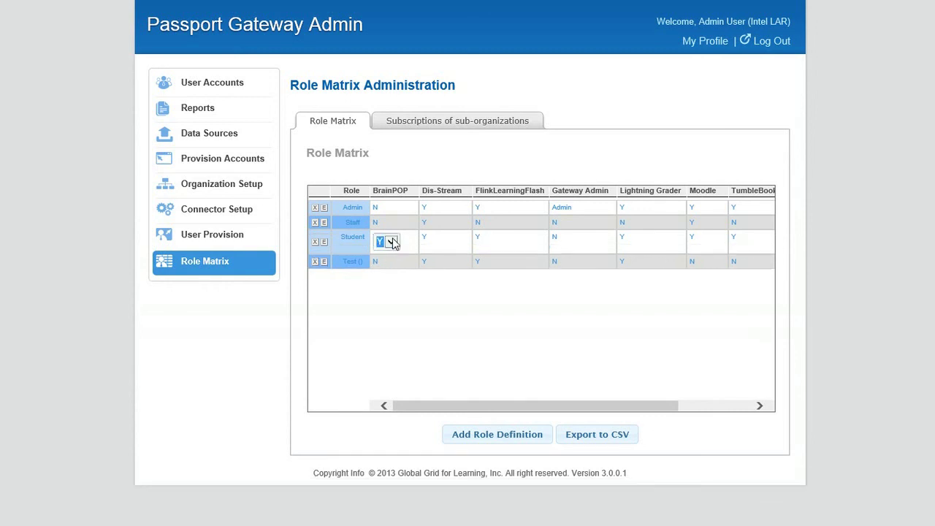
pyautogui.click(391, 245)
pyautogui.click(388, 252)
pyautogui.click(505, 243)
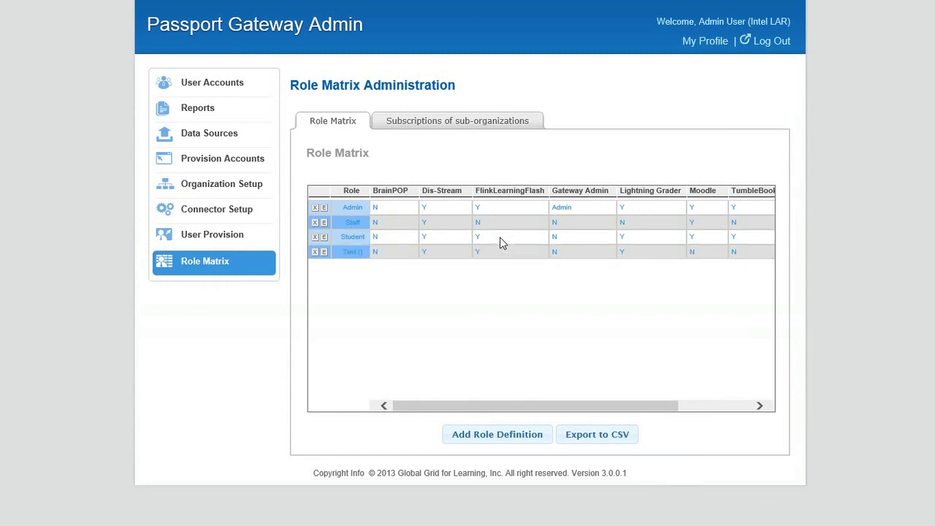
pyautogui.click(485, 251)
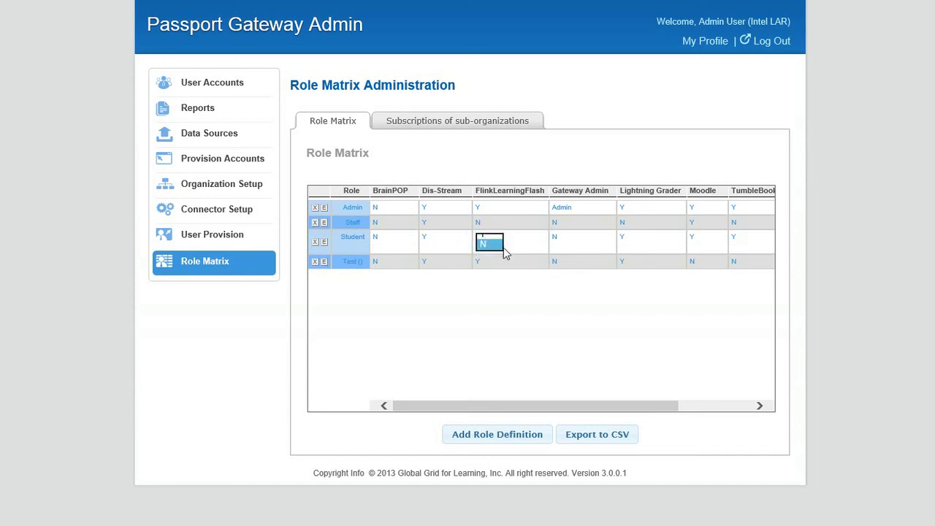
# Step: Set the Student role's Lightning Grader and TumbleBooks access to N in the Role Matrix
pyautogui.click(639, 241)
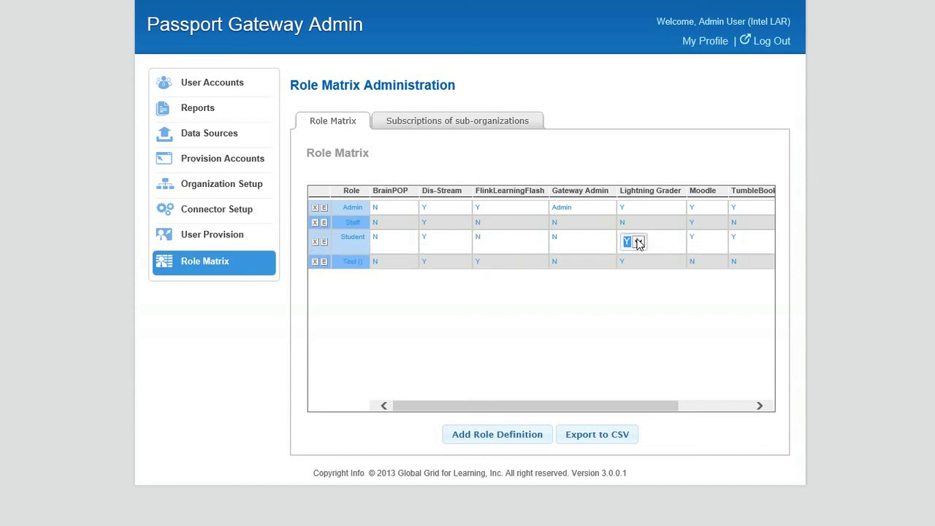
pyautogui.click(636, 243)
pyautogui.click(632, 252)
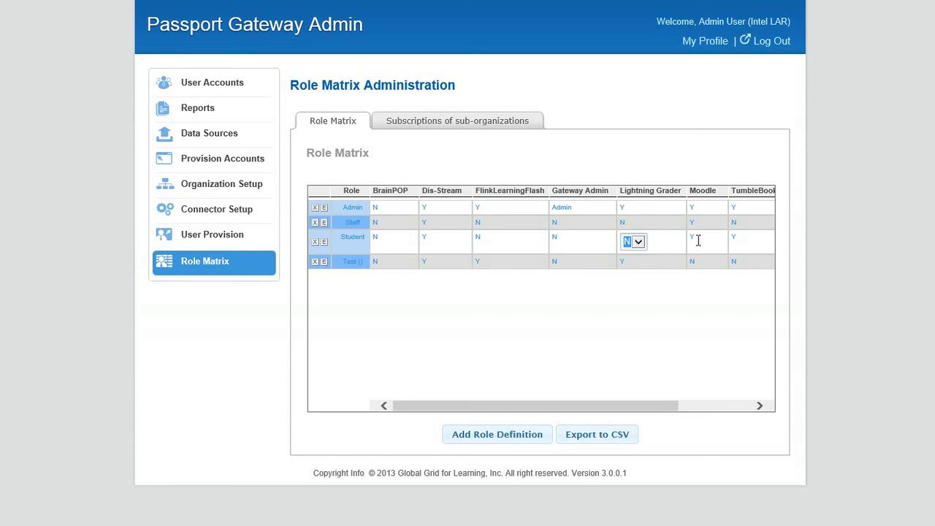
pyautogui.click(738, 241)
pyautogui.click(740, 242)
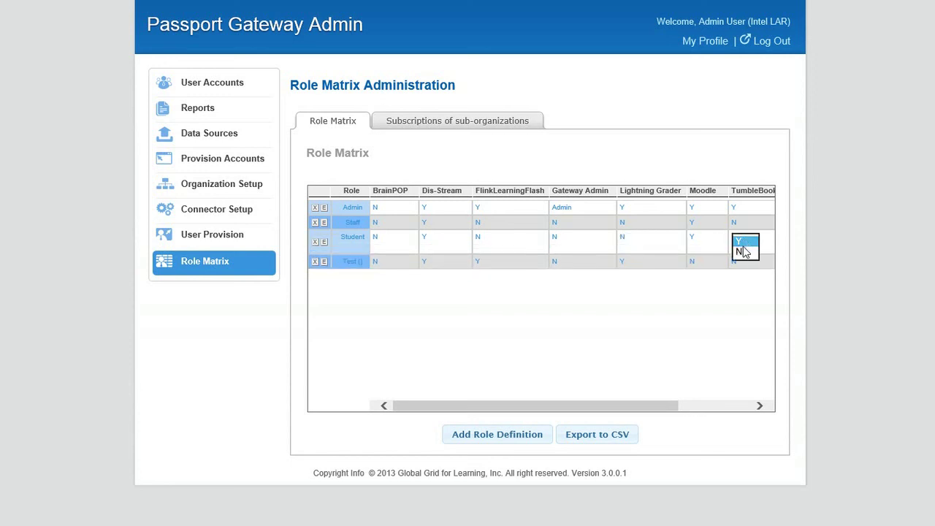
pyautogui.click(740, 252)
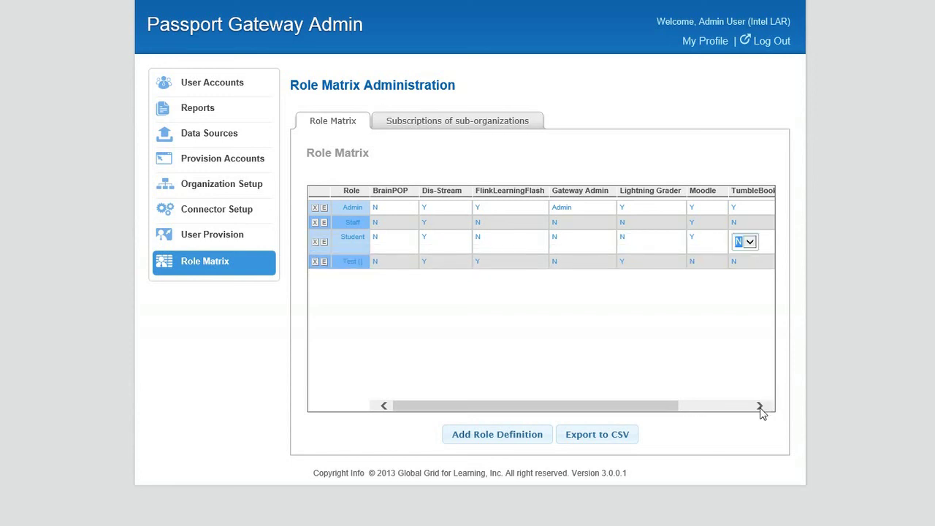
pyautogui.click(760, 407)
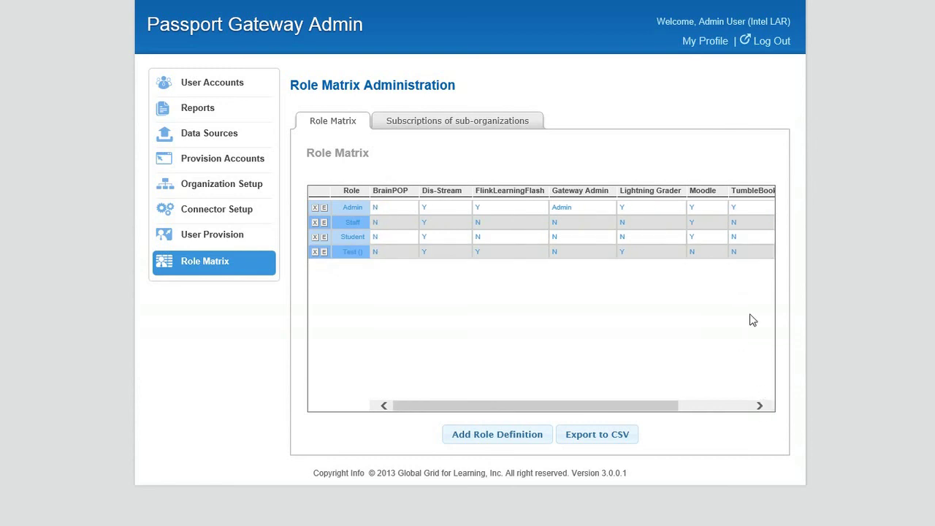
# Step: Set the Student role's WorldBook access to N in the Role Matrix
pyautogui.click(761, 407)
pyautogui.click(761, 406)
pyautogui.click(761, 406)
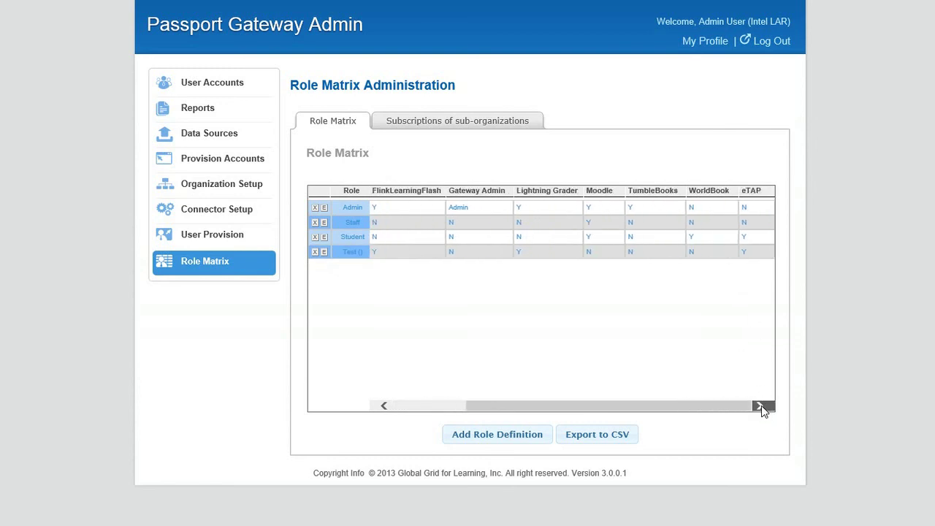
pyautogui.click(699, 236)
pyautogui.click(707, 242)
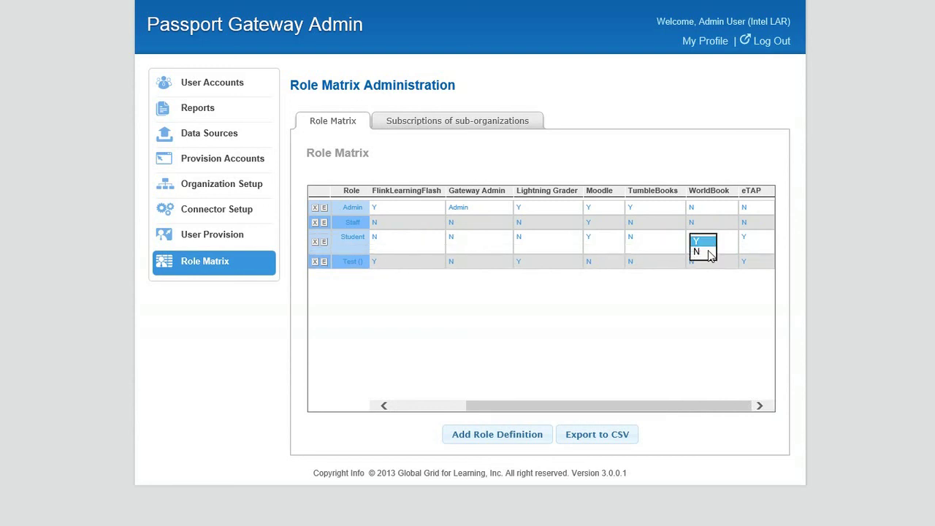
pyautogui.click(696, 252)
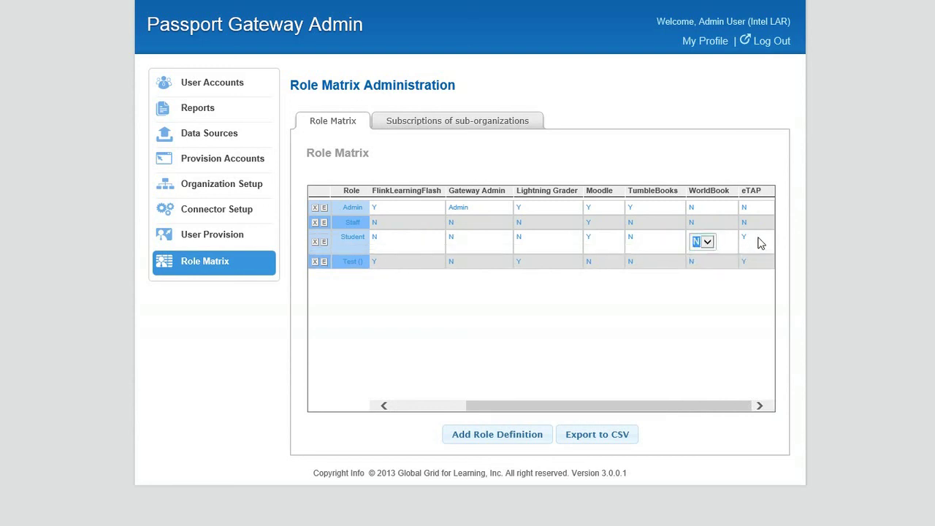
# Step: Set the Student role's eTAP access to N in the Role Matrix
pyautogui.click(755, 248)
pyautogui.click(751, 238)
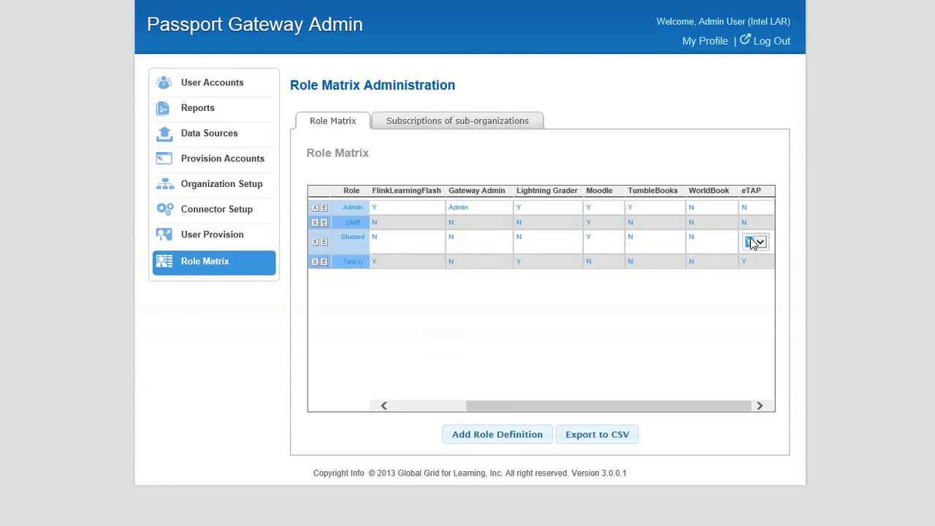
pyautogui.click(756, 243)
pyautogui.click(749, 252)
pyautogui.click(466, 394)
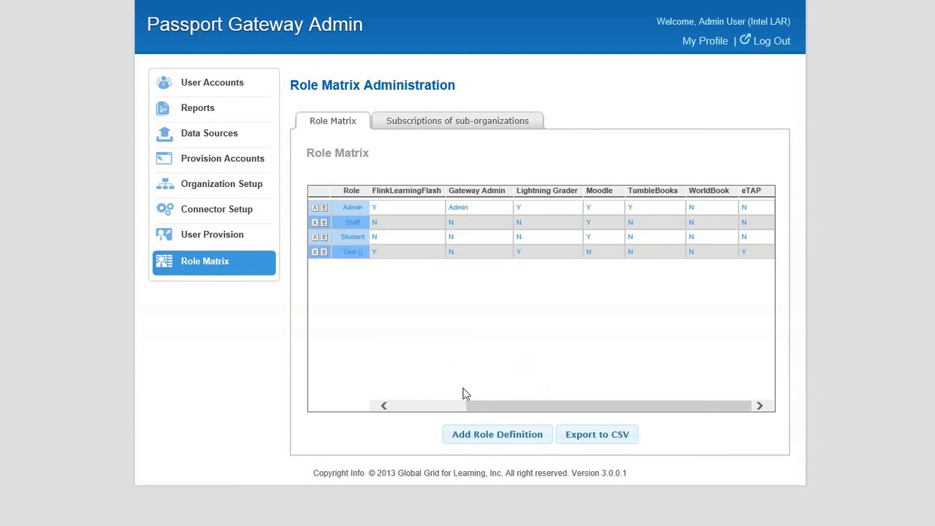
# Step: Run the account provision process using the option that processes changes to users and Role Matrix data
pyautogui.click(384, 406)
pyautogui.click(385, 406)
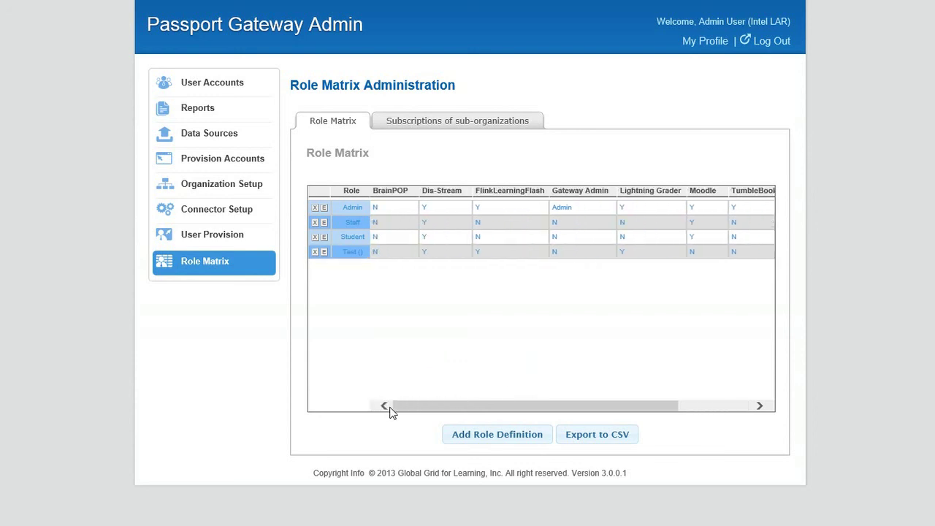
pyautogui.click(223, 166)
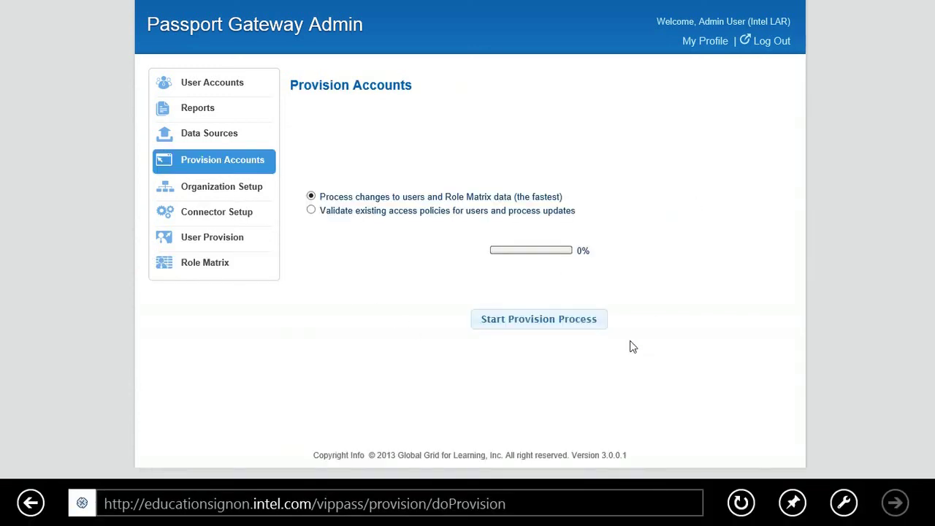
pyautogui.click(548, 325)
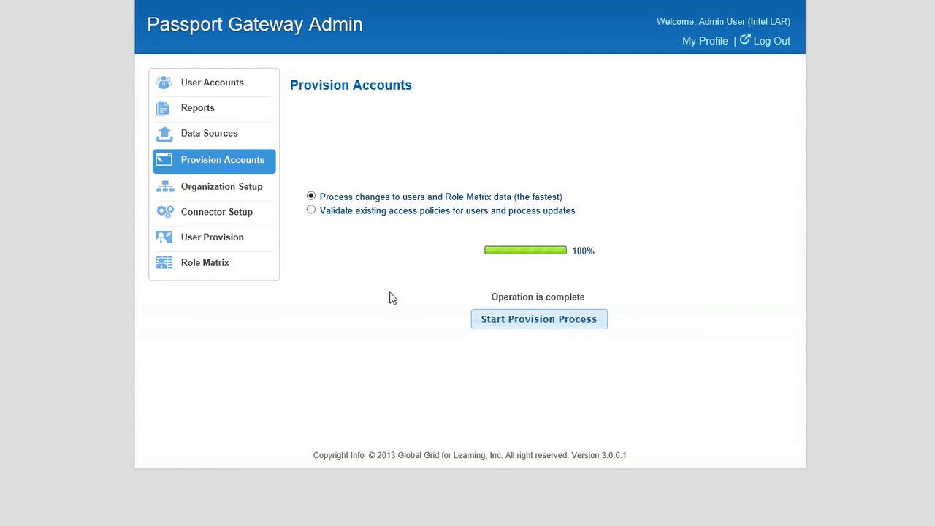
# Step: Switch to the open Intel Education Single Sign On page and sign the student account out
pyautogui.rightClick(432, 4)
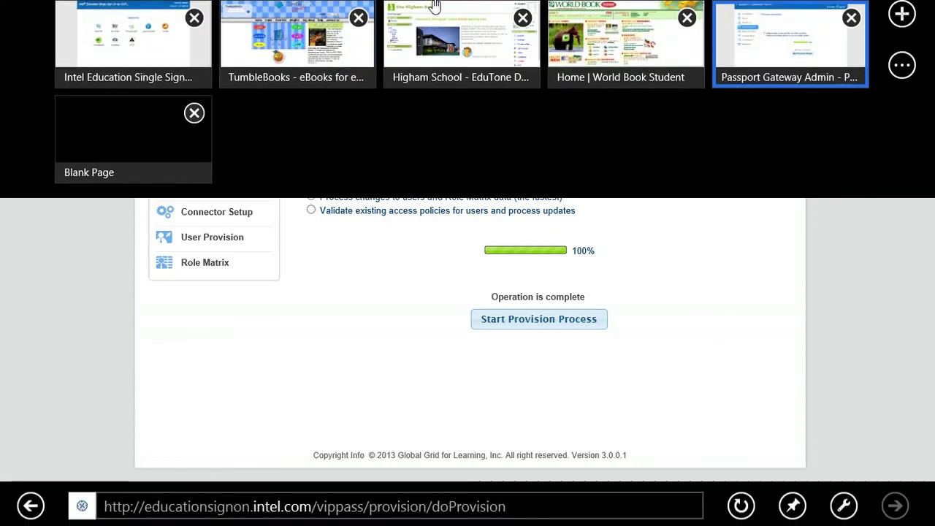
pyautogui.click(180, 81)
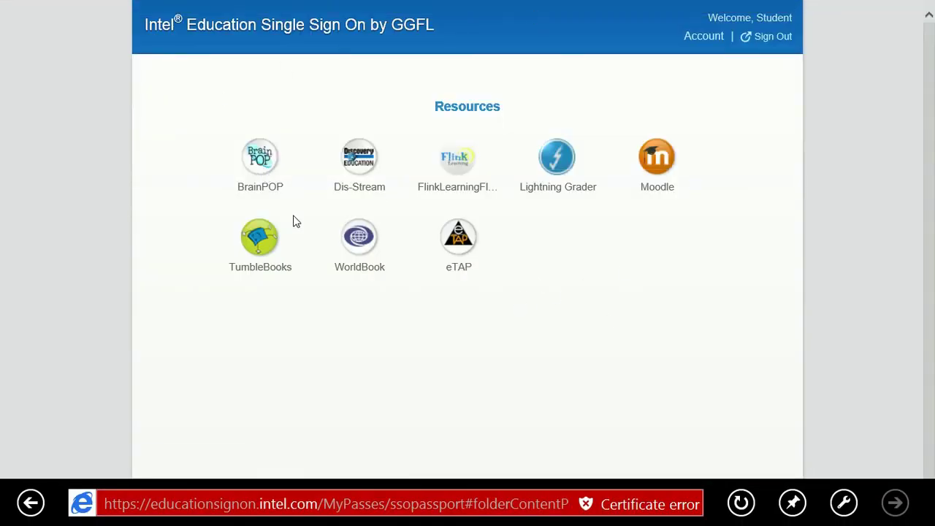
pyautogui.click(768, 38)
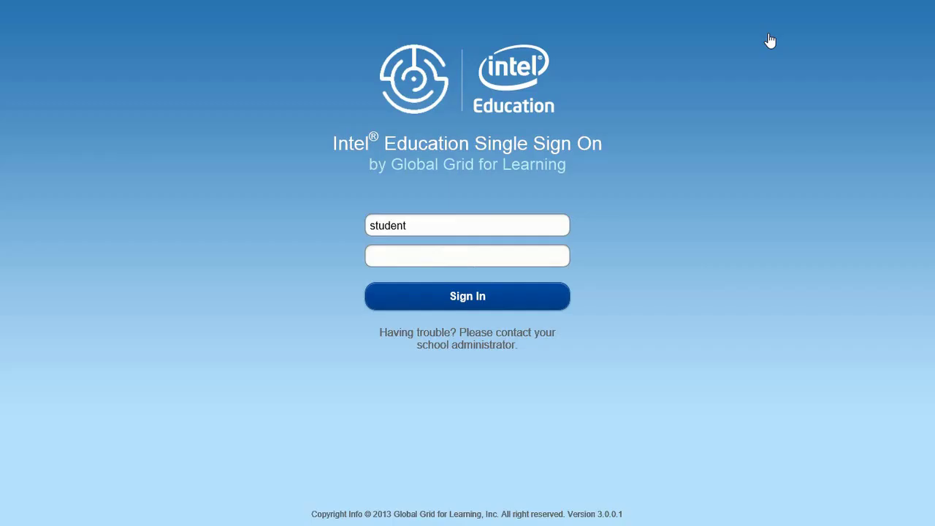
# Step: Sign back in to Intel Education Single Sign On as student by entering the account password
pyautogui.click(491, 257)
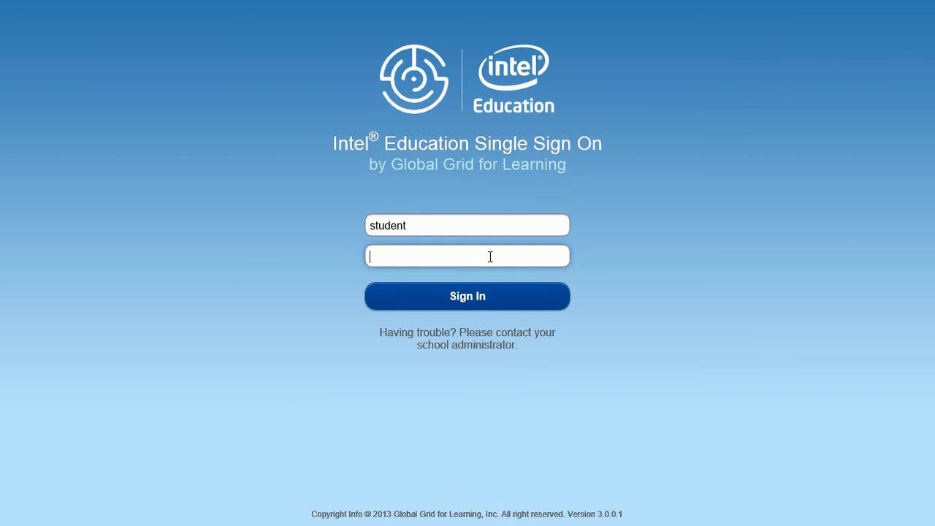
pyautogui.write('********')
pyautogui.click(441, 308)
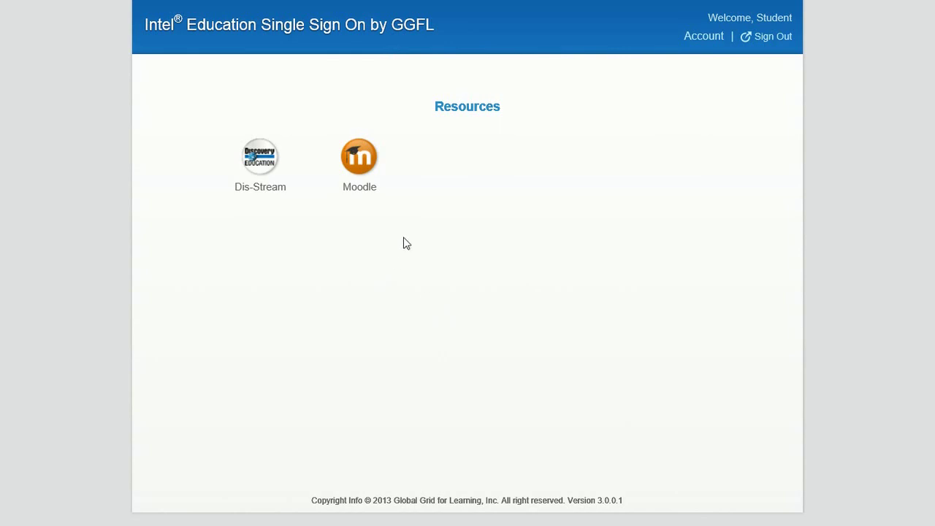
# Step: Sign out of the student account and replace the username on the sign-in page with "Thank you for watching this demo"
pyautogui.click(772, 38)
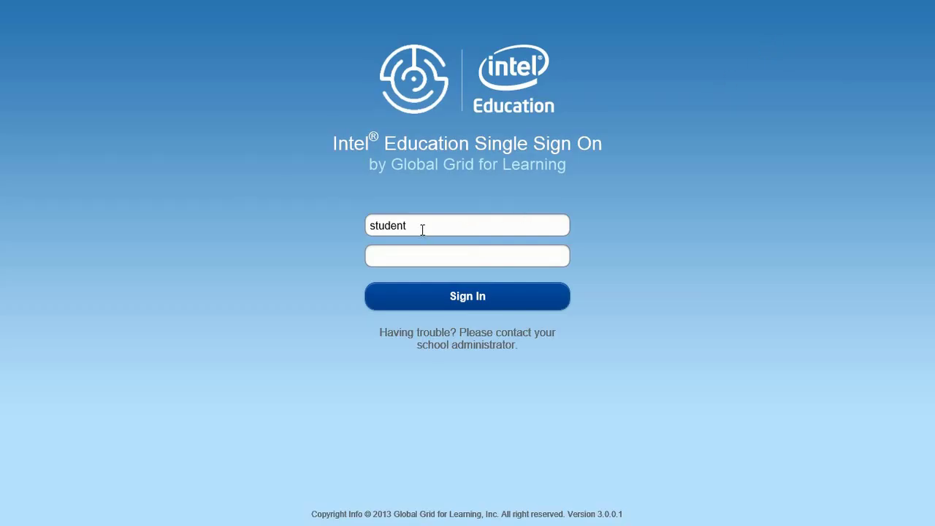
pyautogui.click(422, 230)
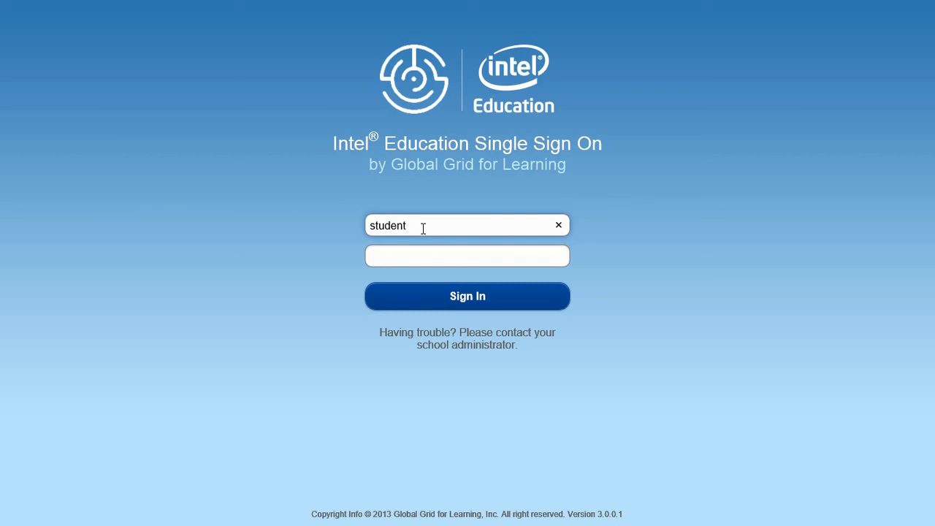
pyautogui.press('BackSpace')
pyautogui.press('BackSpace')
pyautogui.press('BackSpace')
pyautogui.press('BackSpace')
pyautogui.press('BackSpace')
pyautogui.press('BackSpace')
pyautogui.write('Thank you for watching th')
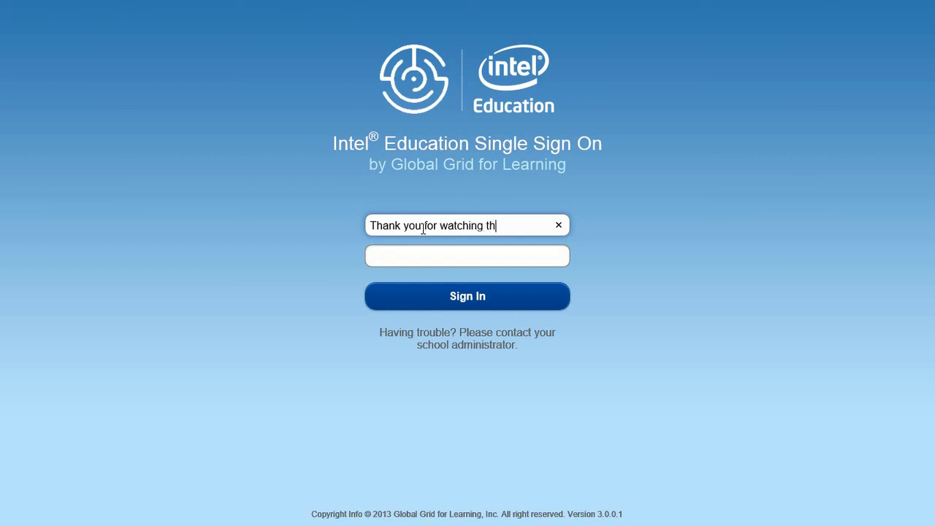
pyautogui.write('is demo')
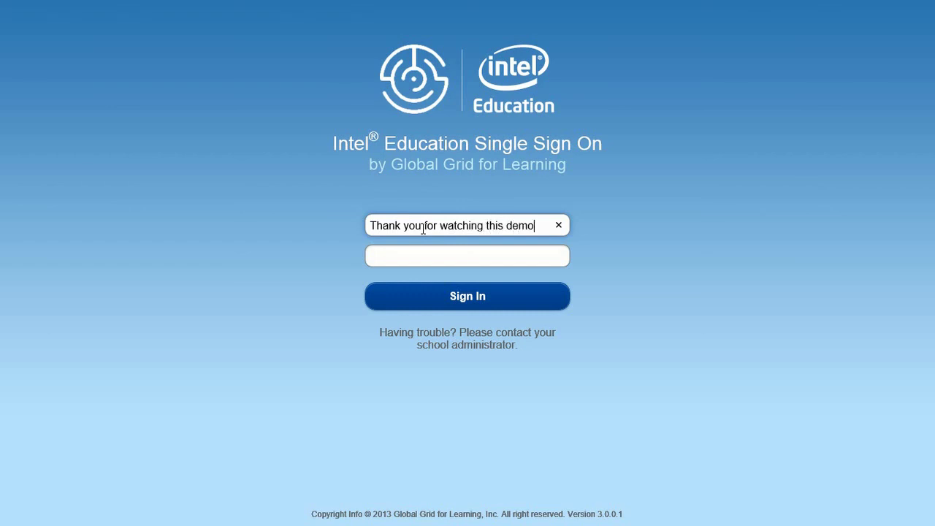